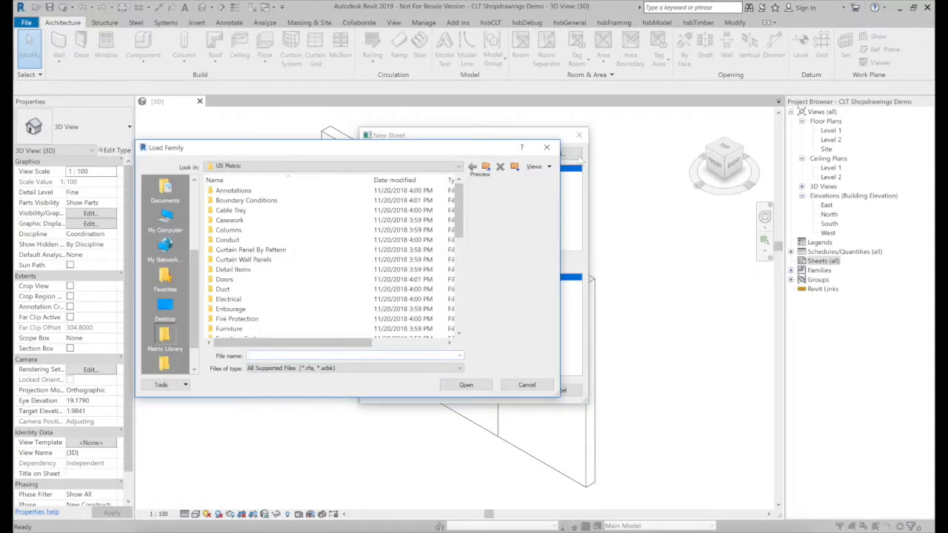
- Load the A3 metric titleblock from the Titleblocks folder and create a new sheet with it
{"action": "left_click_drag", "start_coordinate": [460, 221], "coordinate": [459, 315]}
{"action": "double_click", "coordinate": [315, 324]}
{"action": "left_click", "coordinate": [264, 221]}
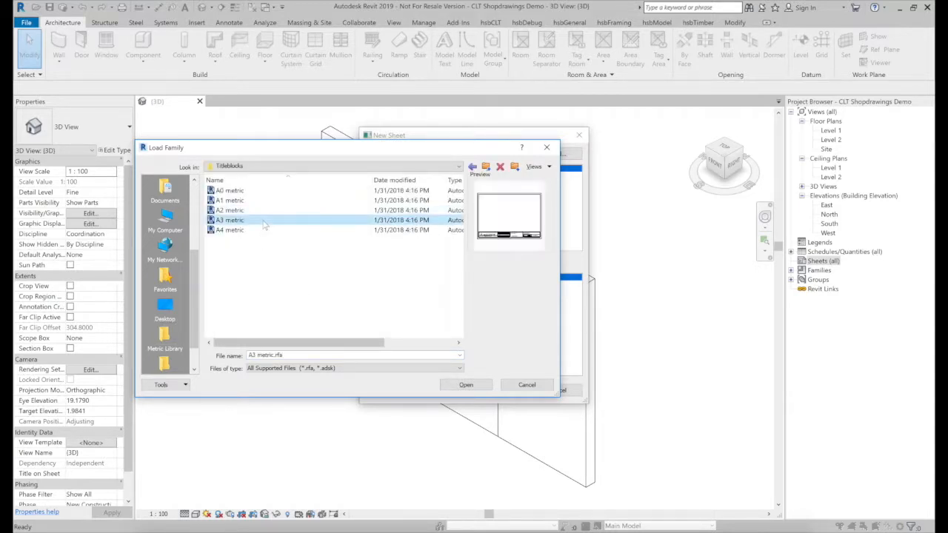
{"action": "left_click", "coordinate": [468, 384]}
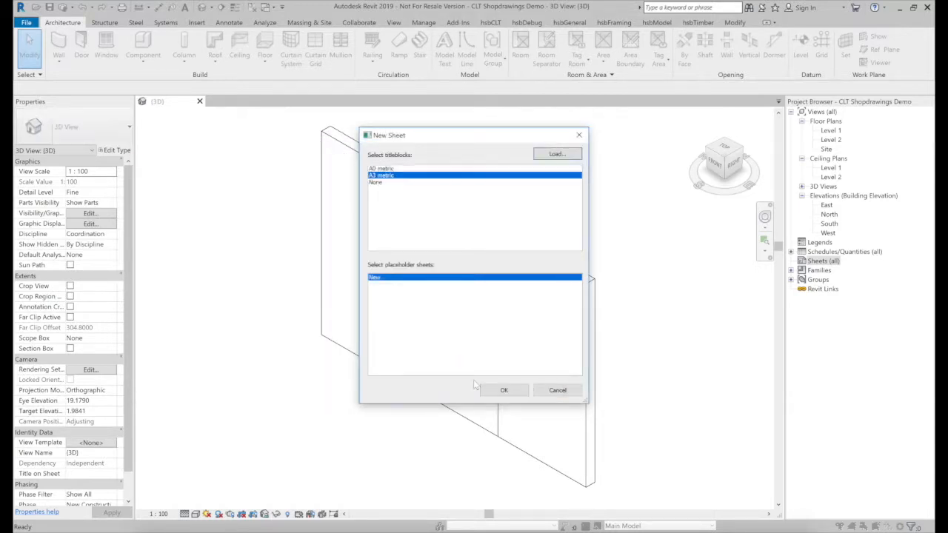
{"action": "left_click", "coordinate": [495, 390]}
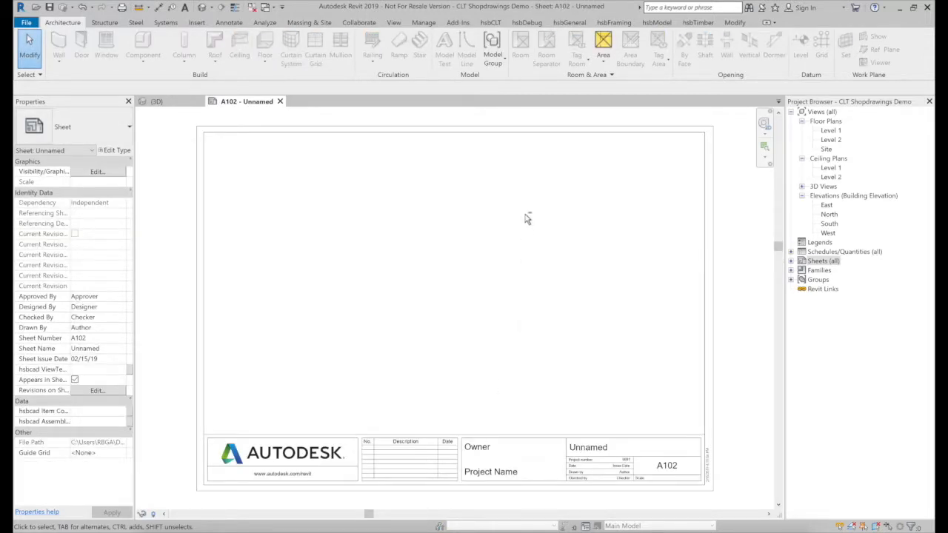
- Activate a shopdrawing template on the new sheet and name it HsbCad Demo
{"action": "left_click", "coordinate": [496, 23]}
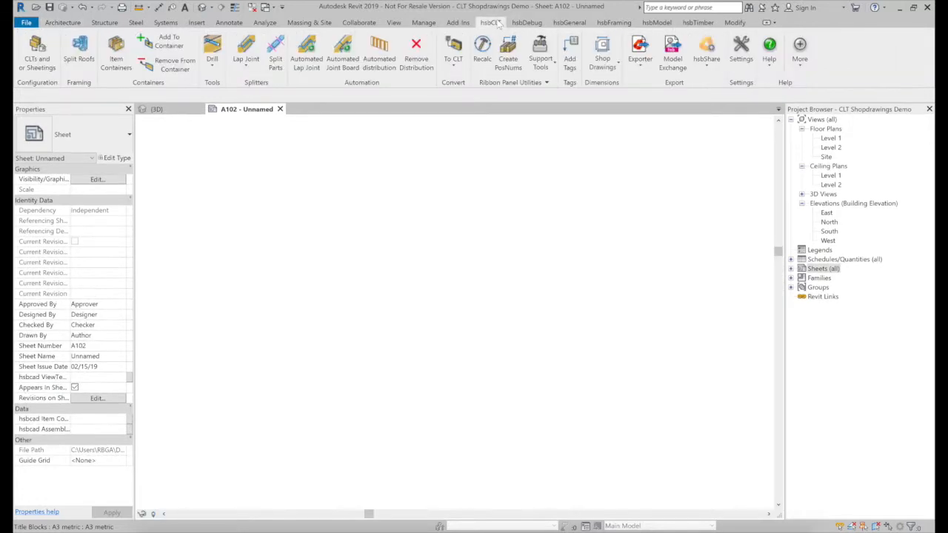
{"action": "left_click", "coordinate": [610, 67]}
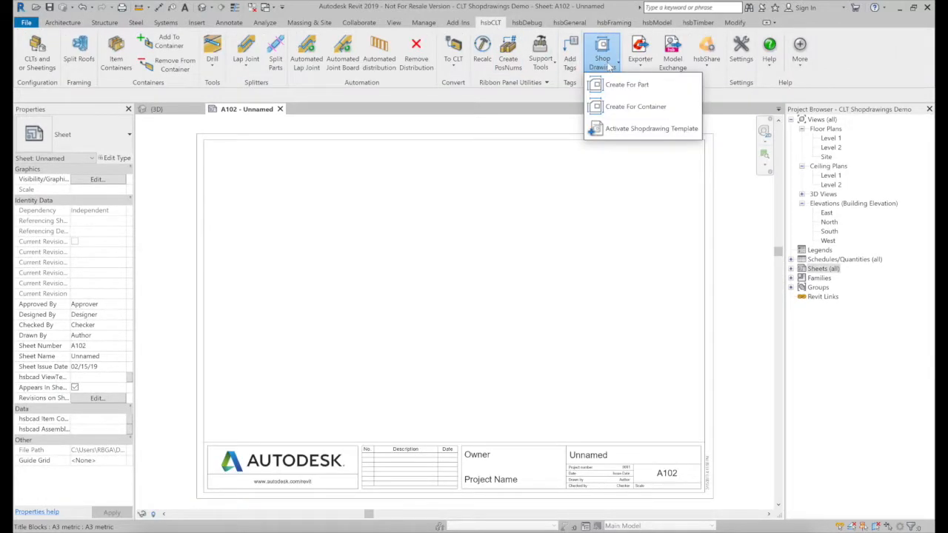
{"action": "left_click", "coordinate": [622, 129]}
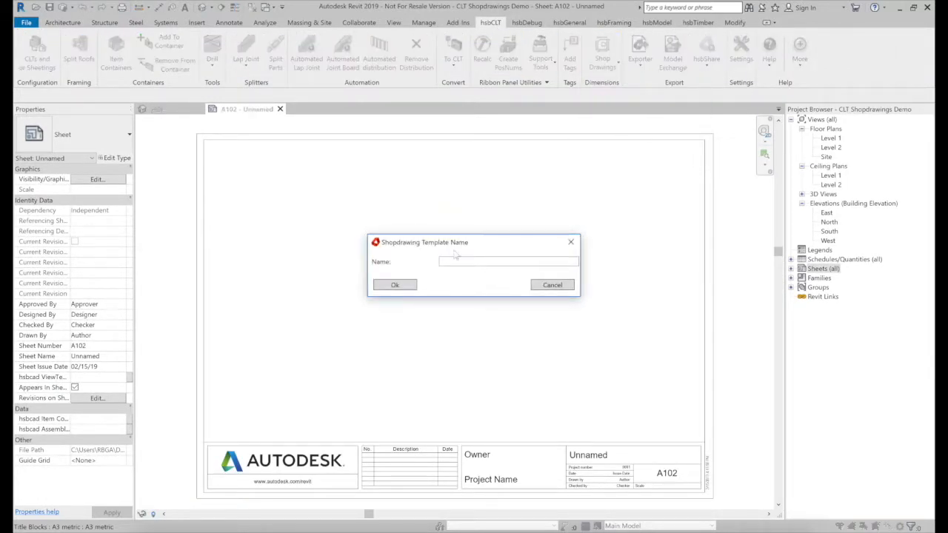
{"action": "left_click", "coordinate": [471, 259]}
{"action": "type", "text": "Hsbc"}
{"action": "key", "text": "BackSpace"}
{"action": "key", "text": "BackSpace"}
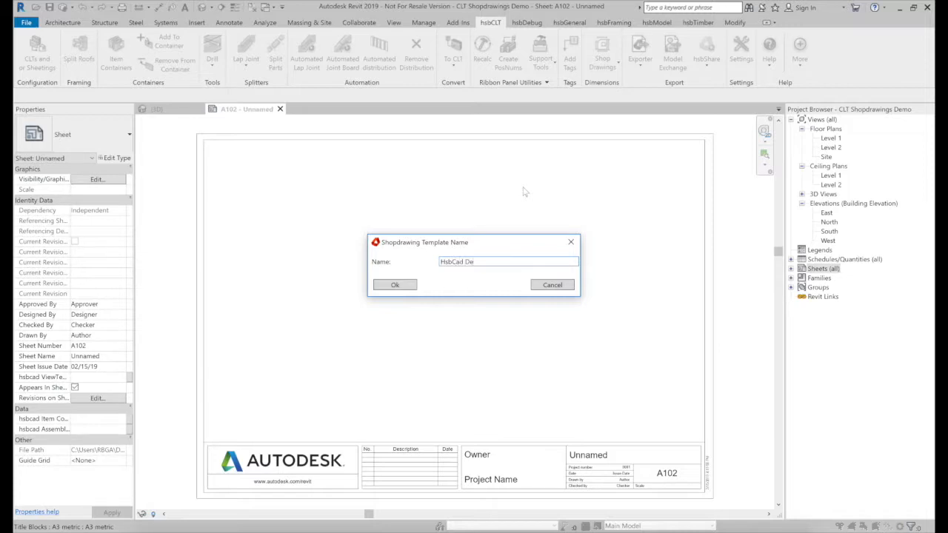
{"action": "left_click", "coordinate": [399, 285]}
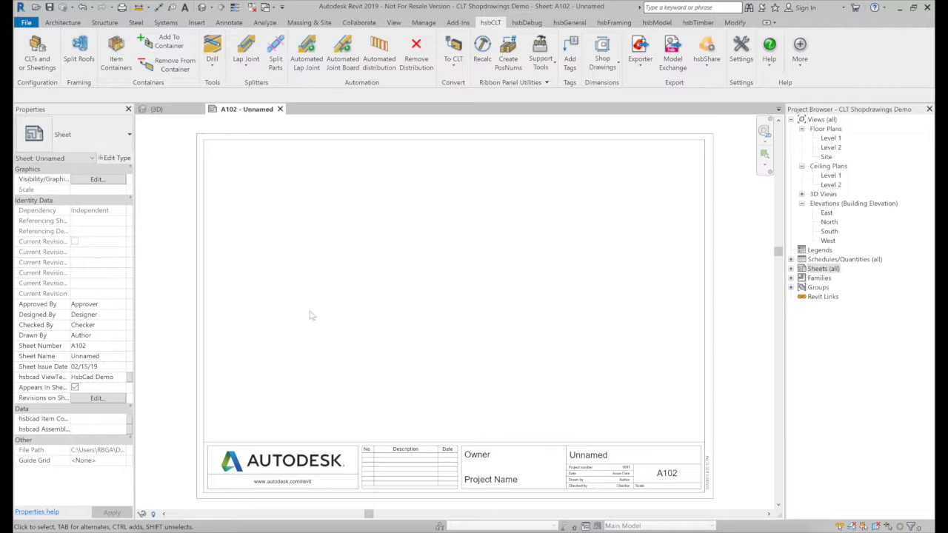
- Set the sheet name to A3
{"action": "left_click", "coordinate": [53, 357]}
{"action": "type", "text": "A3"}
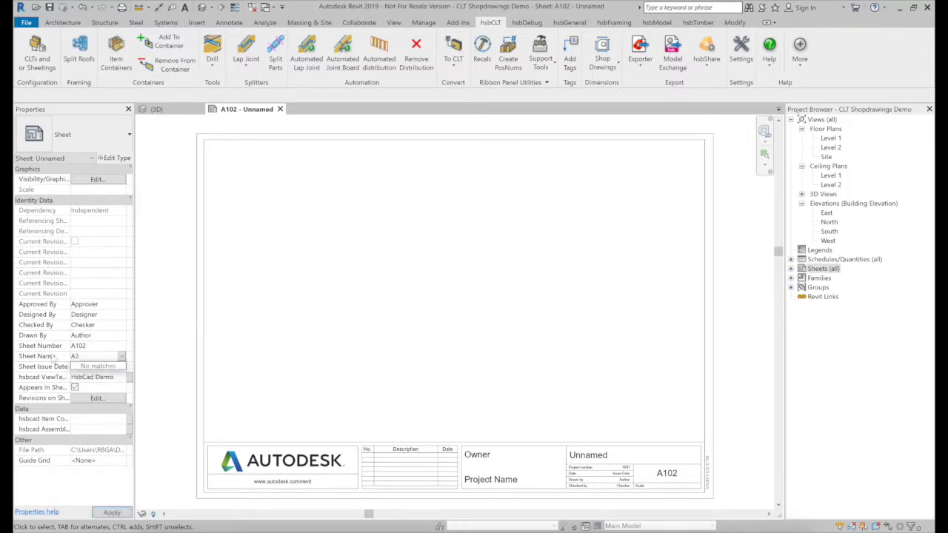
{"action": "key", "text": "Return"}
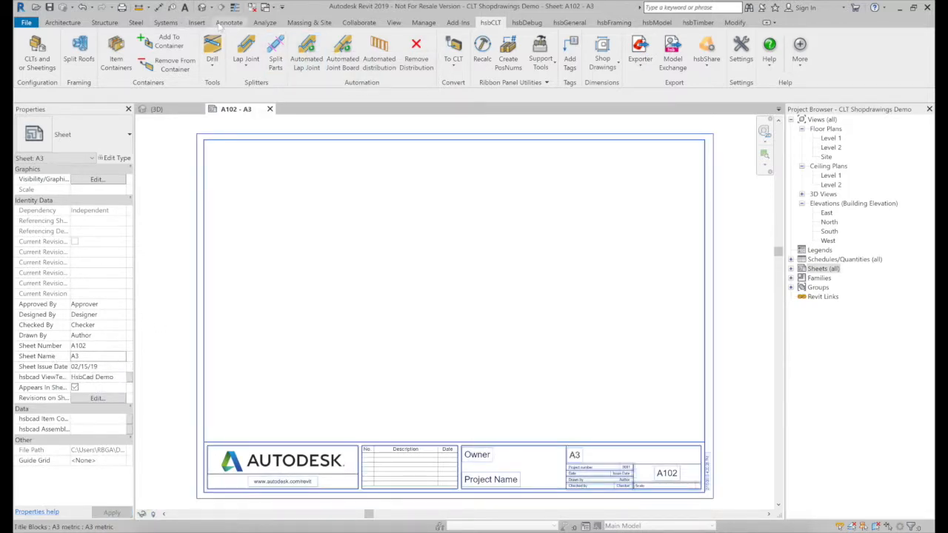
- Load the hsbcad Sheet Schedule Anchor and hsbcad Sheet ViewSection Anchor families from C:\ProgramData\Autodesk\ApplicationPlugins\hsbOnRevit.bundle\Families\2019\hsbCLT
{"action": "left_click", "coordinate": [196, 22]}
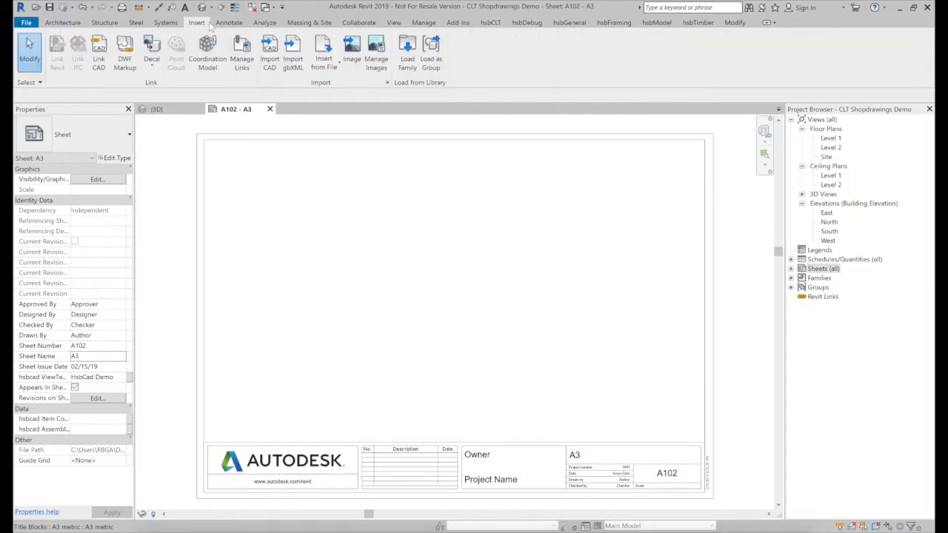
{"action": "left_click", "coordinate": [408, 54]}
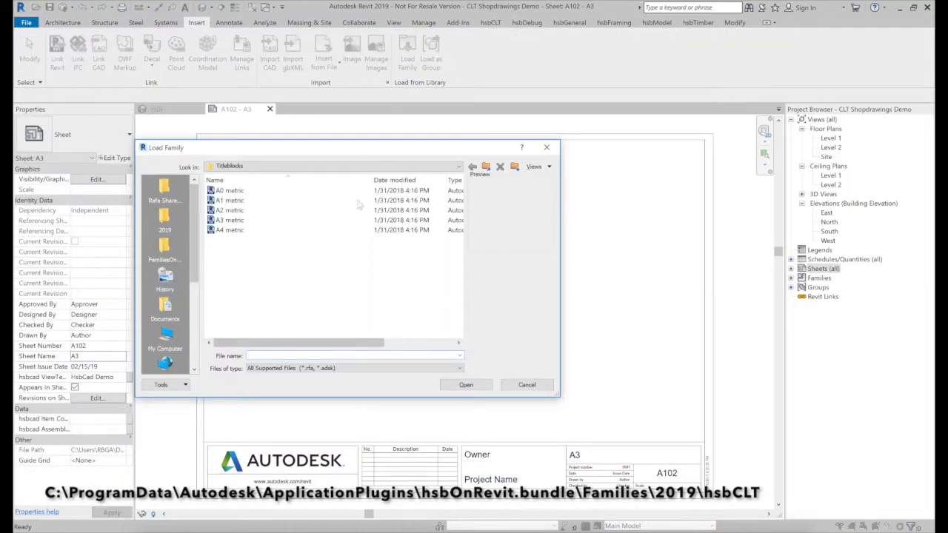
{"action": "left_click", "coordinate": [324, 355]}
{"action": "type", "text": "C:\\ProgramData\\Autodesk\\ApplicationPlugins\\hsbOnRevit.bundle\\Families\\2019\\hsbCLT"}
{"action": "left_click", "coordinate": [463, 385]}
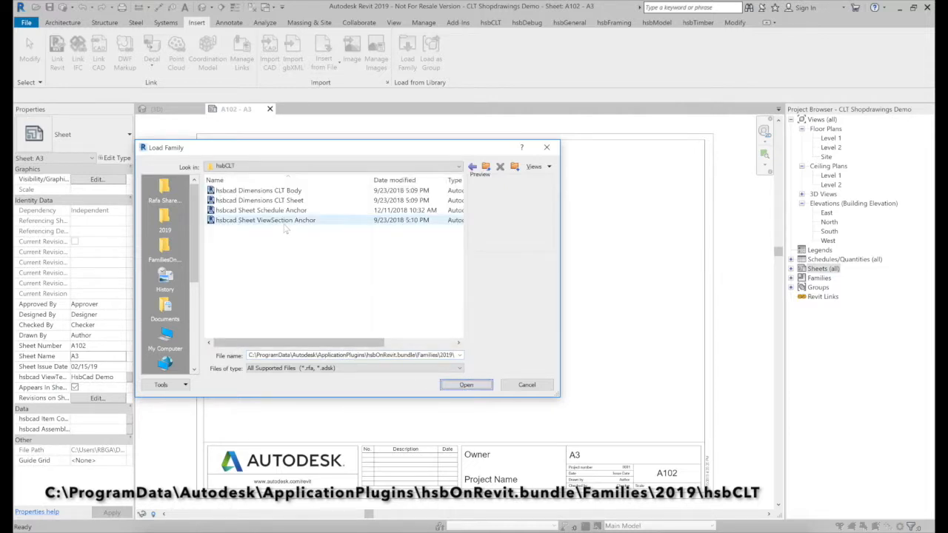
{"action": "left_click", "coordinate": [285, 221]}
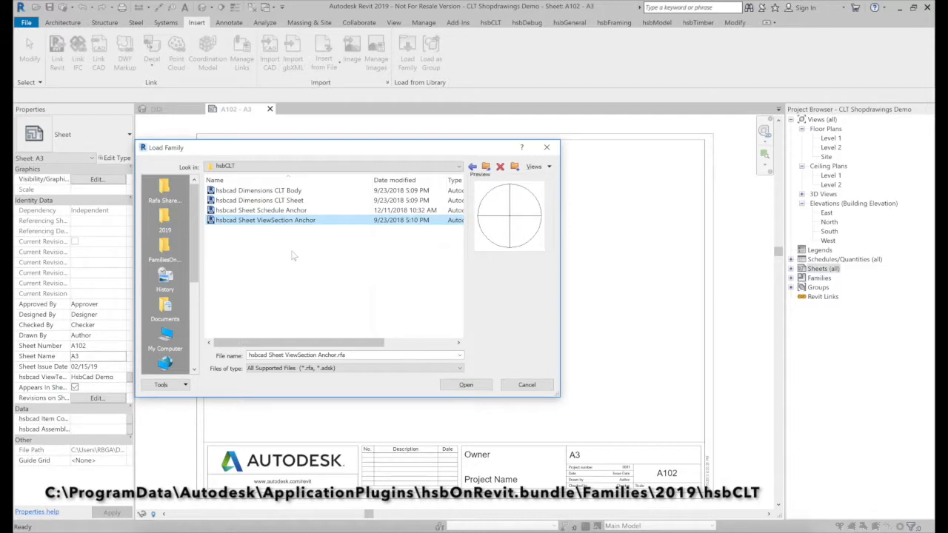
{"action": "key", "text": "shift+Up"}
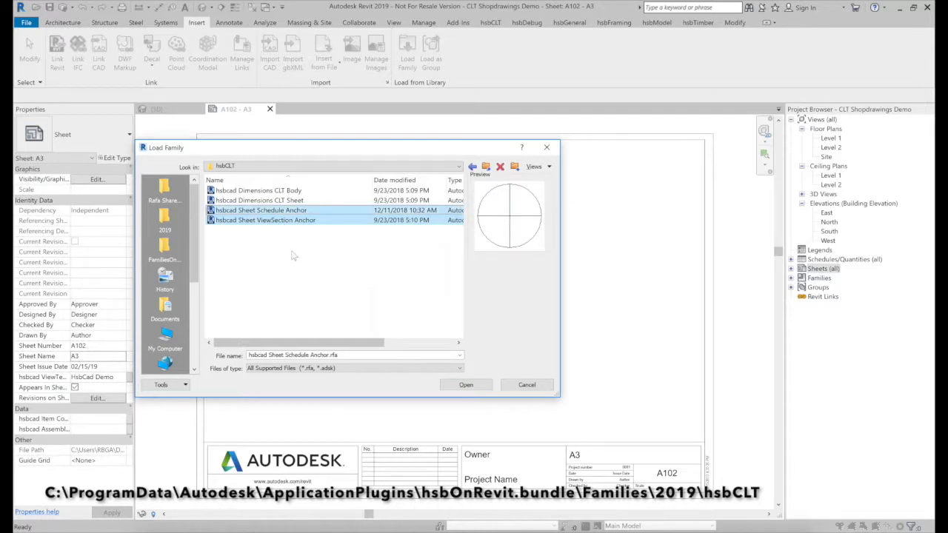
{"action": "left_click", "coordinate": [463, 386]}
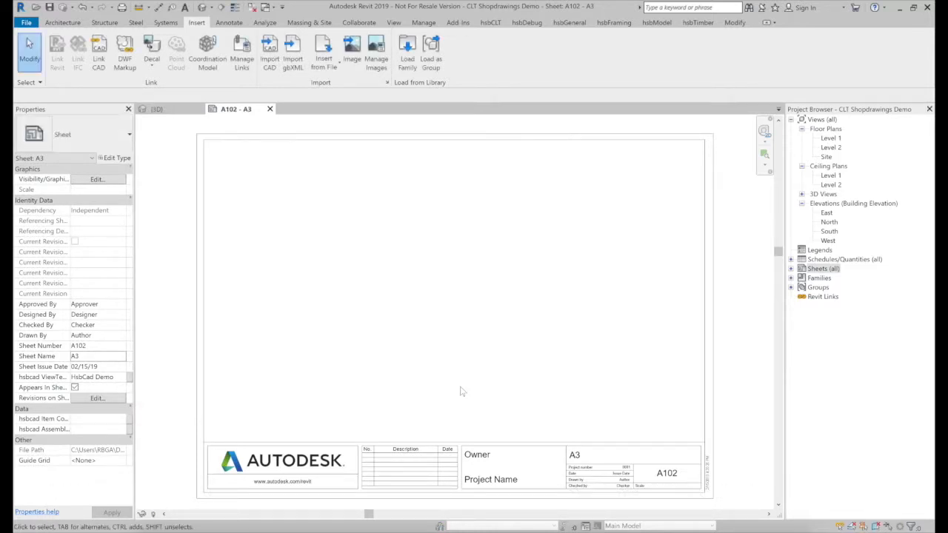
- Place the BottomLeft FrontView type of the hsbcad Sheet ViewSection Anchor in the lower-right area of the sheet
{"action": "left_click", "coordinate": [791, 278]}
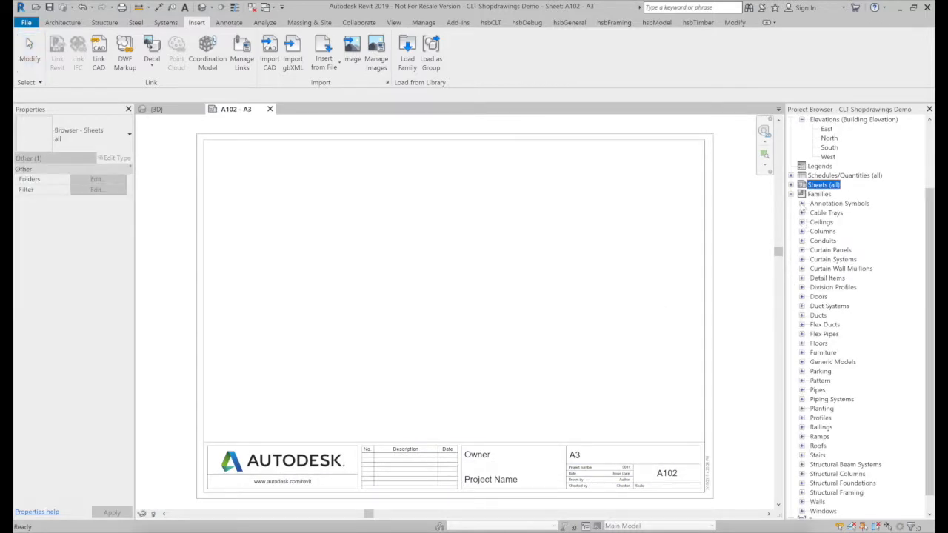
{"action": "left_click", "coordinate": [802, 205]}
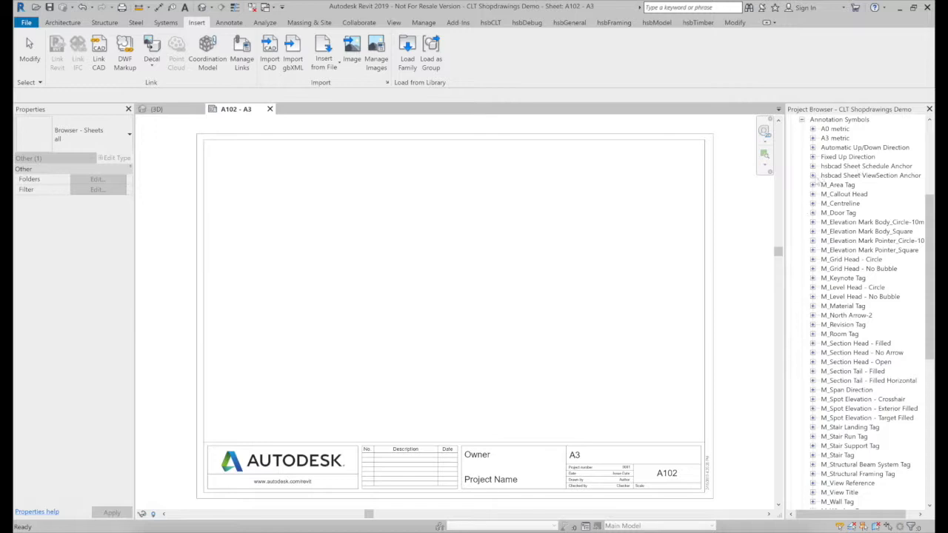
{"action": "left_click", "coordinate": [813, 175]}
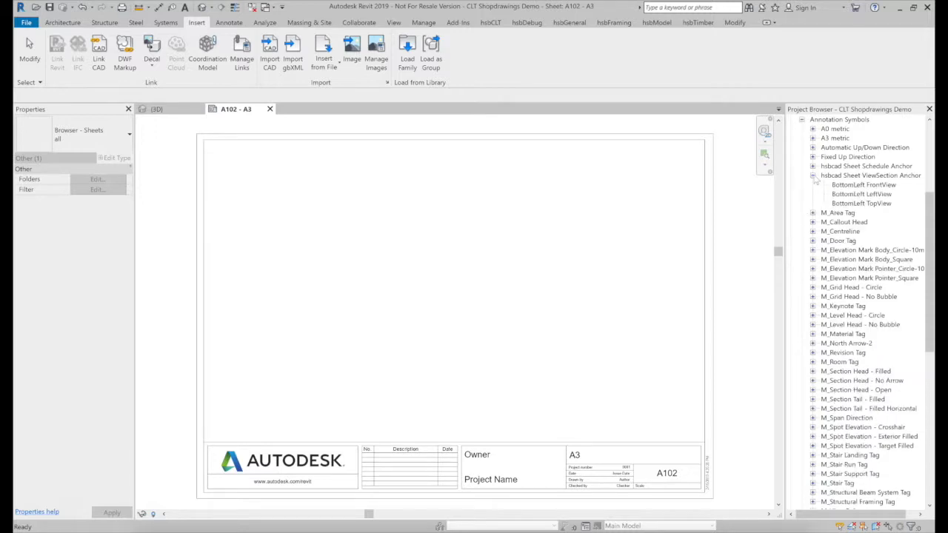
{"action": "left_click", "coordinate": [861, 186]}
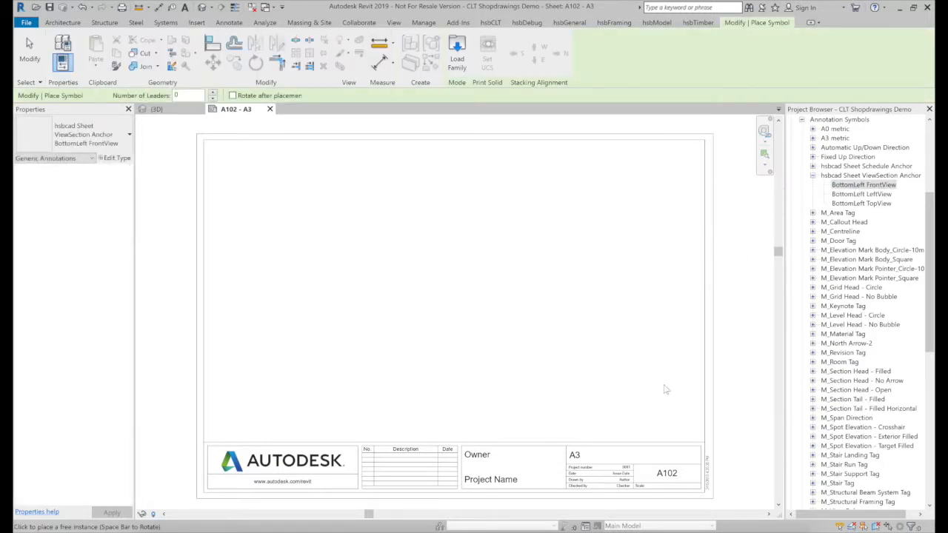
{"action": "left_click", "coordinate": [664, 384]}
- Place the BottomLeft LeftView and BottomLeft TopView anchors near the front view anchor on the sheet
{"action": "left_click_drag", "start_coordinate": [856, 194], "coordinate": [669, 407]}
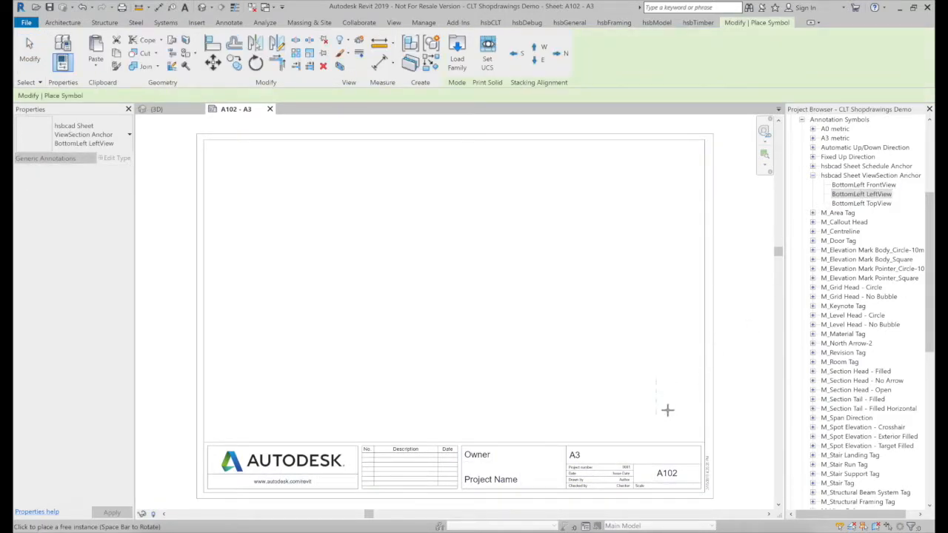
{"action": "left_click", "coordinate": [656, 417]}
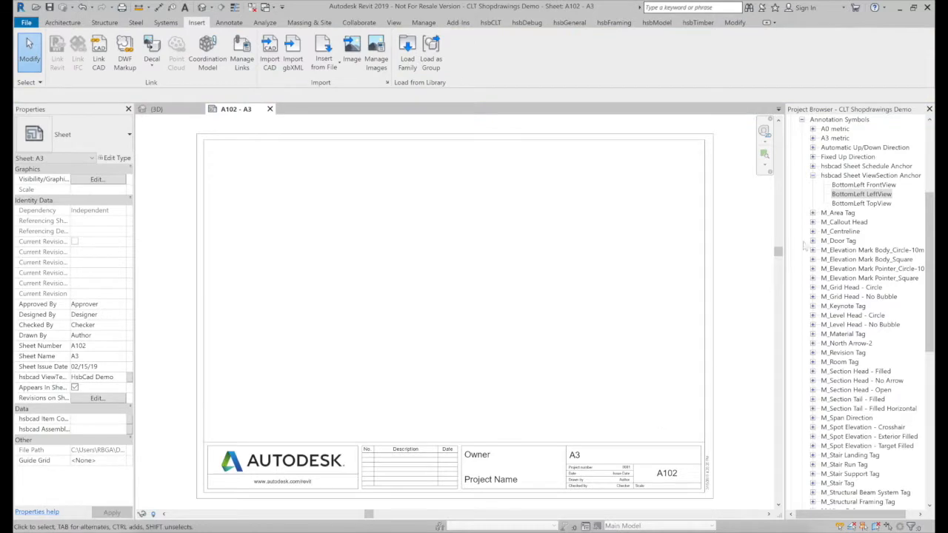
{"action": "left_click", "coordinate": [842, 205]}
{"action": "left_click_drag", "start_coordinate": [842, 210], "coordinate": [612, 381]}
{"action": "left_click", "coordinate": [612, 383]}
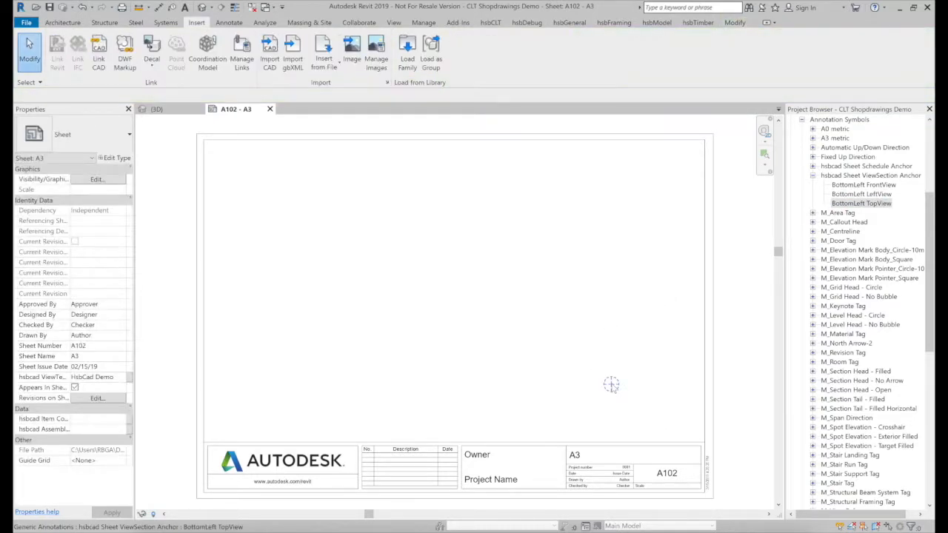
- Place the Sheets type of the hsbcad Sheet Schedule Anchor at the upper-left inner corner of the titleblock border
{"action": "left_click", "coordinate": [813, 176]}
{"action": "left_click", "coordinate": [812, 166]}
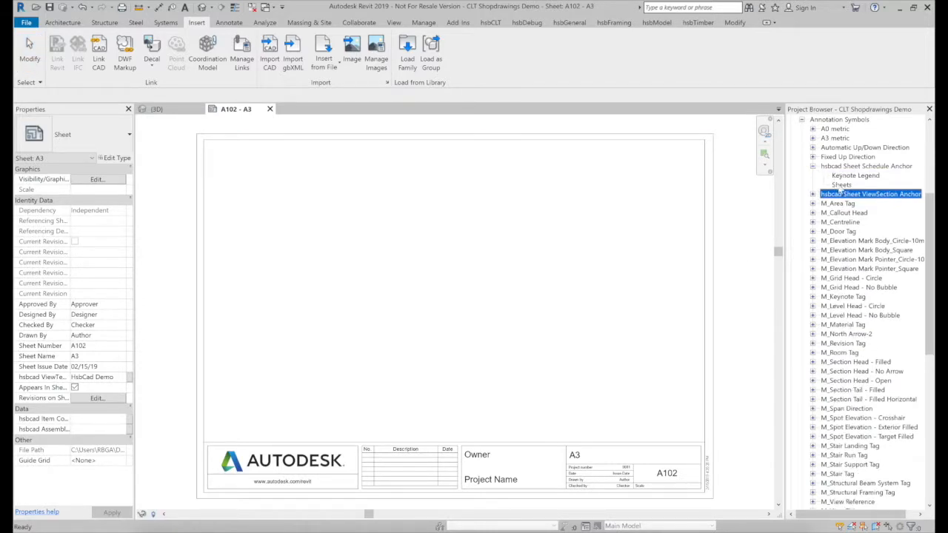
{"action": "left_click", "coordinate": [840, 185]}
{"action": "left_click_drag", "start_coordinate": [840, 185], "coordinate": [242, 161]}
{"action": "left_click", "coordinate": [204, 140]}
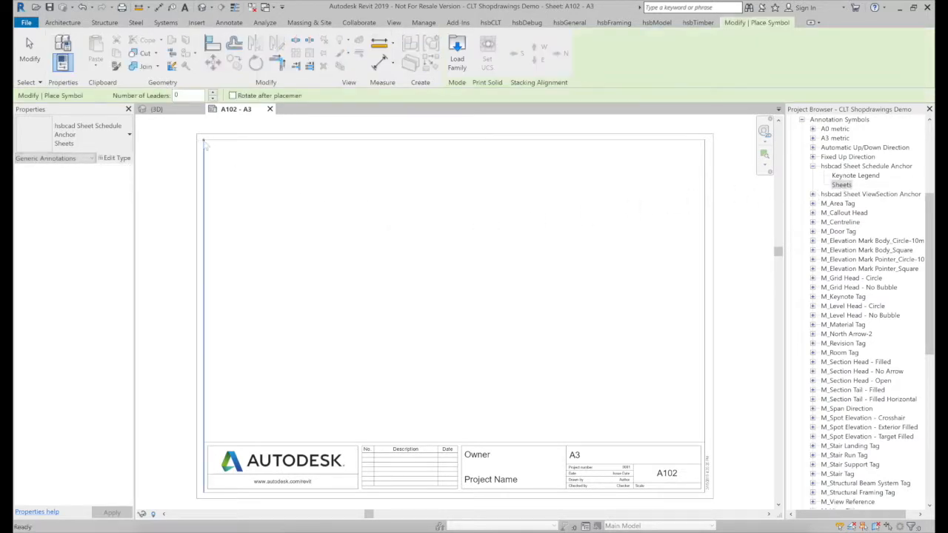
{"action": "key", "text": "Escape"}
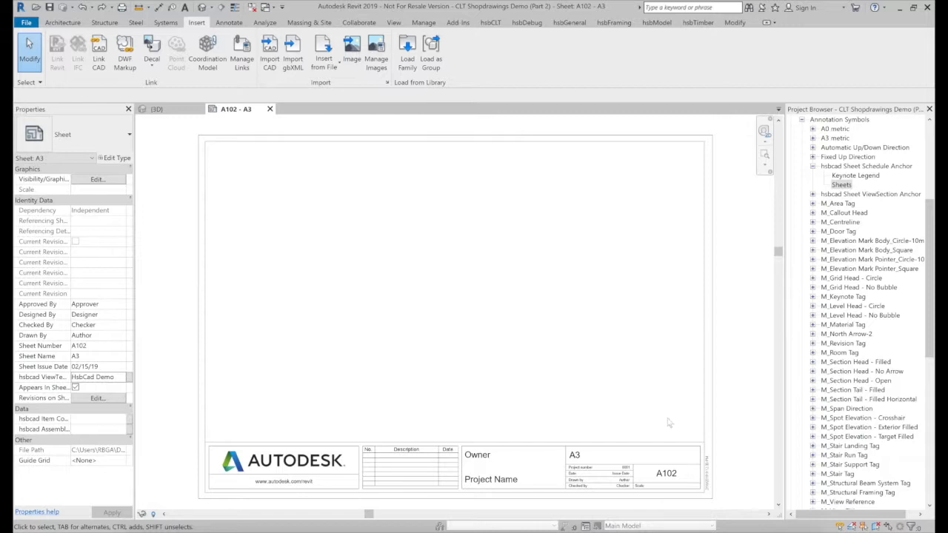
- Set the BottomLeft FrontView anchor's view template to hsbcad Front View and its hsbcad Anchor ID to Front View
{"action": "left_click_drag", "start_coordinate": [687, 438], "coordinate": [564, 344]}
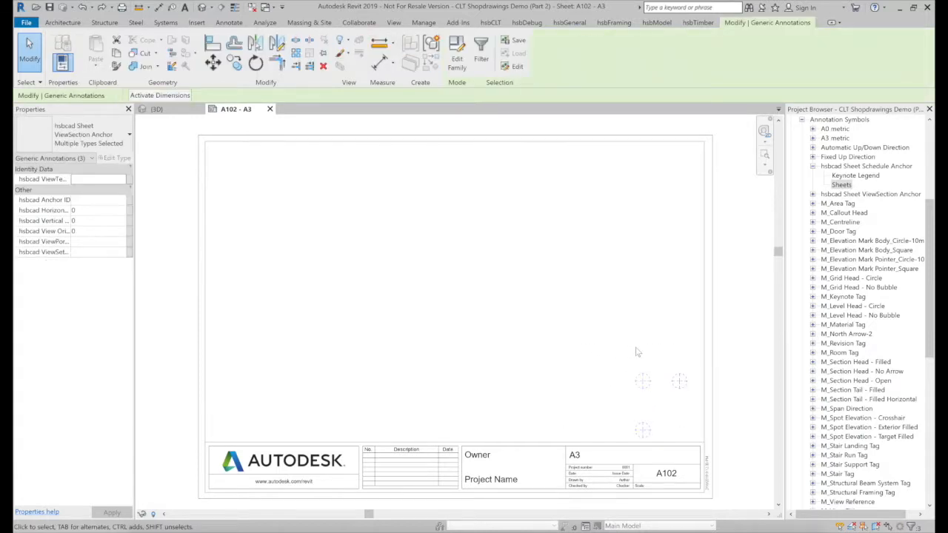
{"action": "key", "text": "Escape"}
{"action": "left_click", "coordinate": [643, 383]}
{"action": "left_click", "coordinate": [108, 178]}
{"action": "type", "text": "hsbcad Fro"}
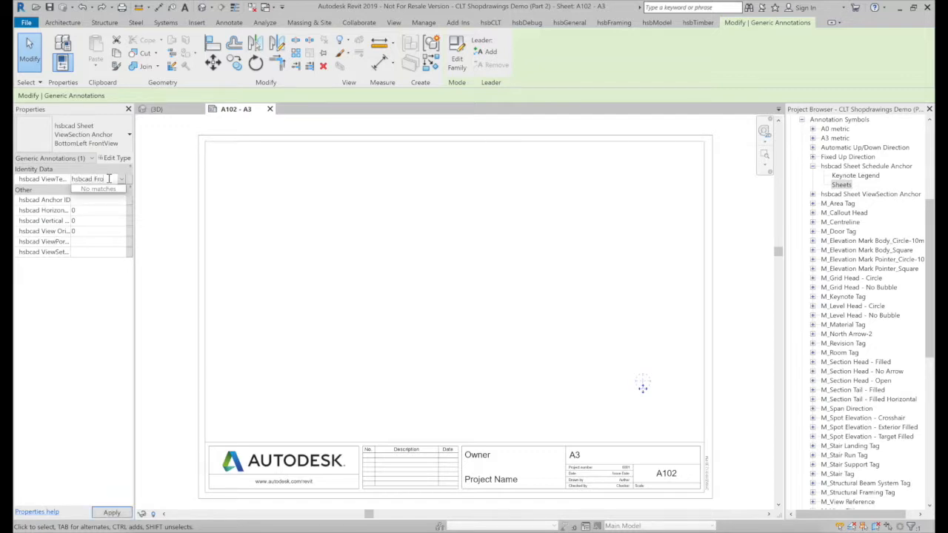
{"action": "type", "text": "nt View"}
{"action": "key", "text": "Return"}
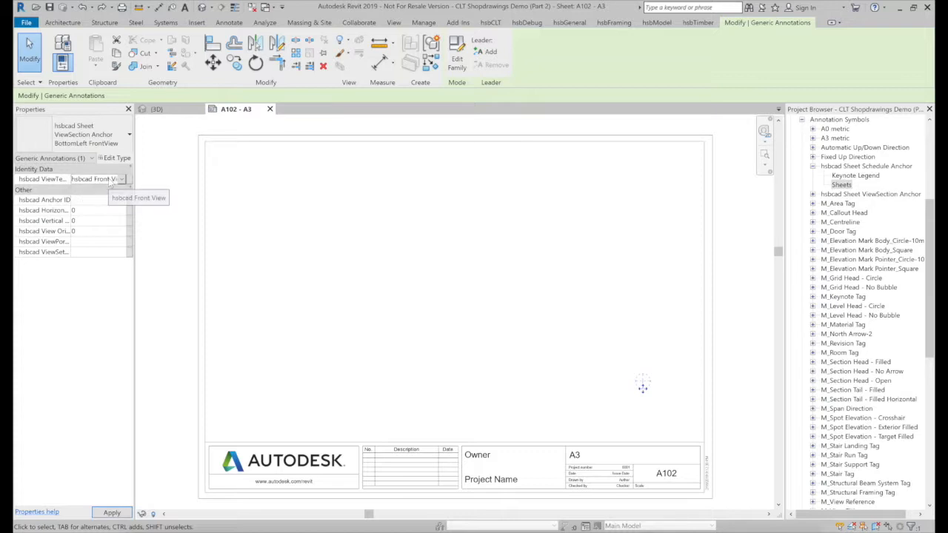
{"action": "left_click", "coordinate": [91, 201]}
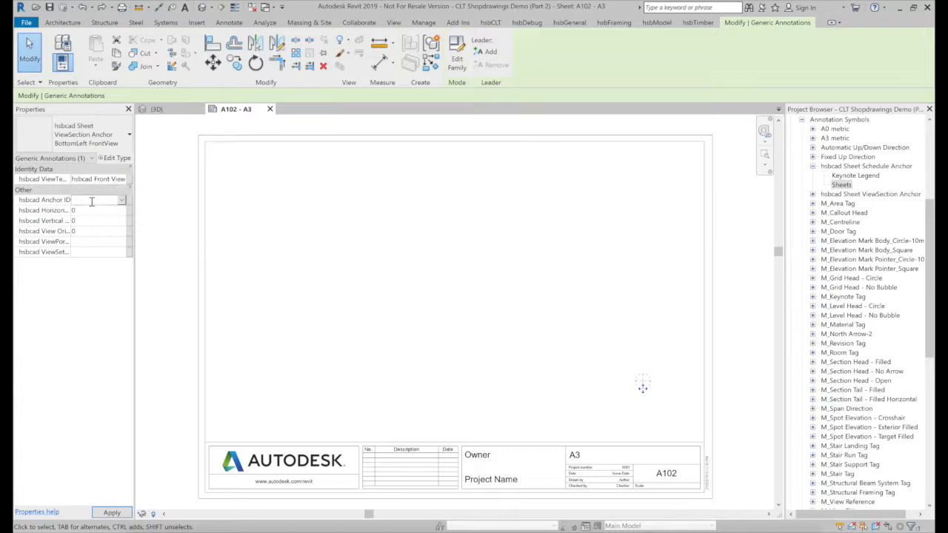
{"action": "type", "text": "Front View"}
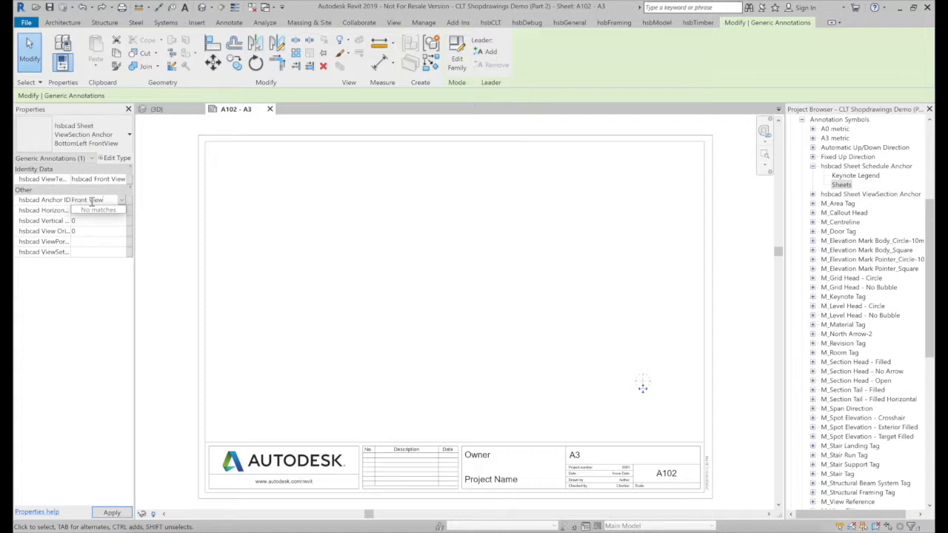
{"action": "key", "text": "Return"}
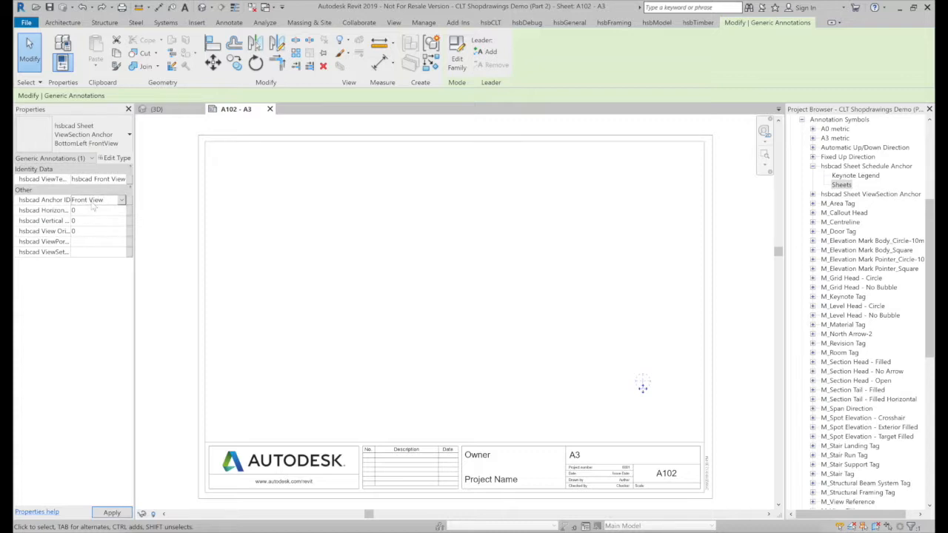
- Set the front view anchor's hsbcad horizontal alignment to 2 and its hsbcad viewport value to CLT
{"action": "mouse_move", "coordinate": [58, 216]}
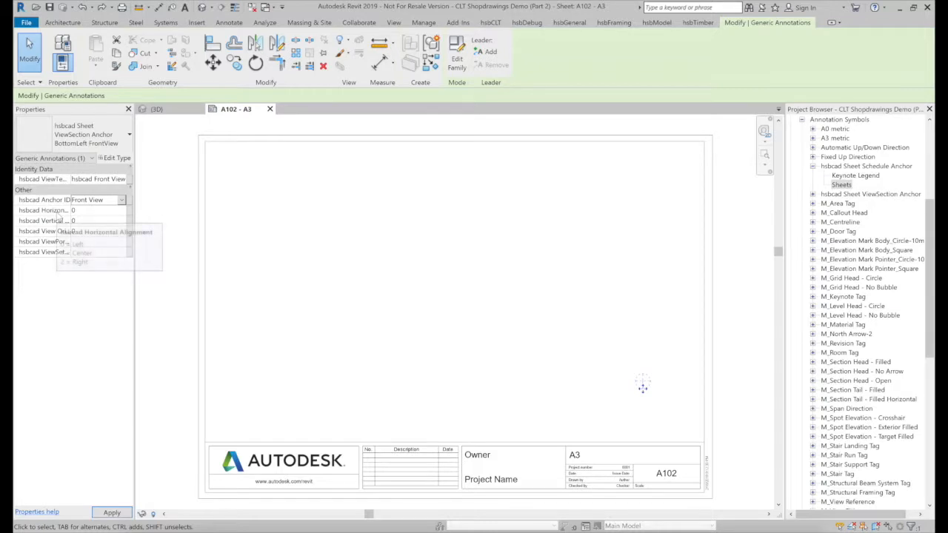
{"action": "left_click", "coordinate": [82, 212]}
{"action": "type", "text": "2"}
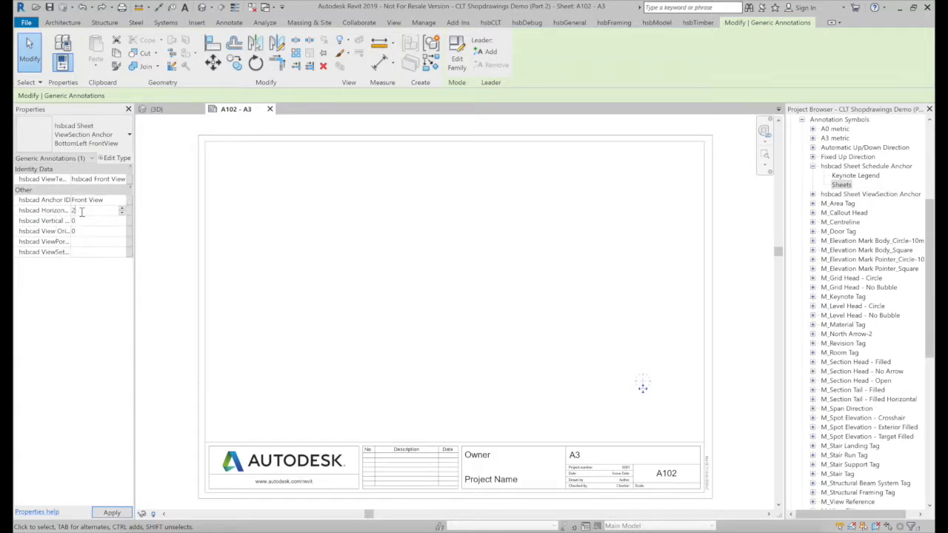
{"action": "key", "text": "Return"}
{"action": "mouse_move", "coordinate": [60, 222]}
{"action": "left_click", "coordinate": [89, 241]}
{"action": "type", "text": "CLT"}
{"action": "key", "text": "Return"}
- Set the BottomLeft LeftView anchor's view template to hsbcad Left View and its hsbcad Anchor ID to Left View
{"action": "left_click_drag", "start_coordinate": [643, 387], "coordinate": [680, 386]}
{"action": "left_click", "coordinate": [104, 180]}
{"action": "type", "text": "hsbcad"}
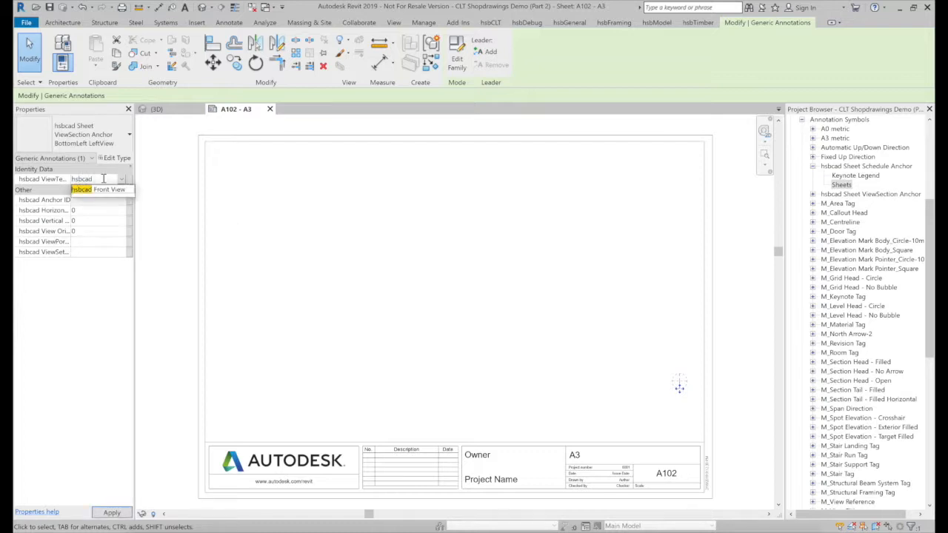
{"action": "type", "text": " Left View"}
{"action": "key", "text": "Return"}
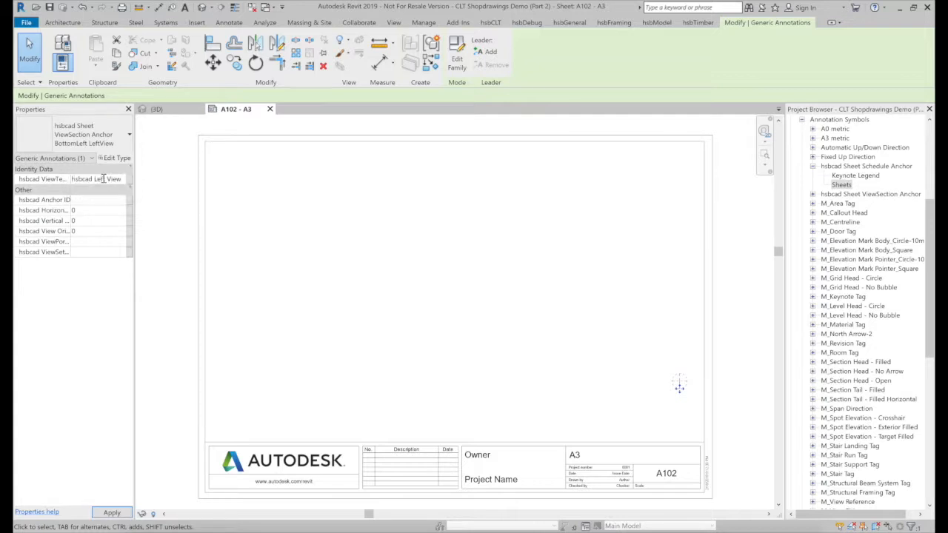
{"action": "left_click", "coordinate": [97, 201]}
{"action": "type", "text": "Left View"}
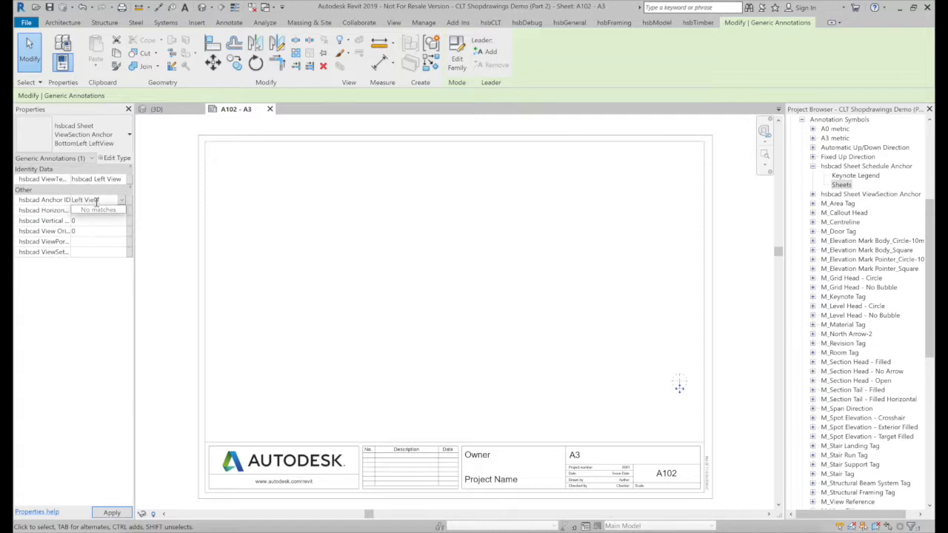
{"action": "key", "text": "Return"}
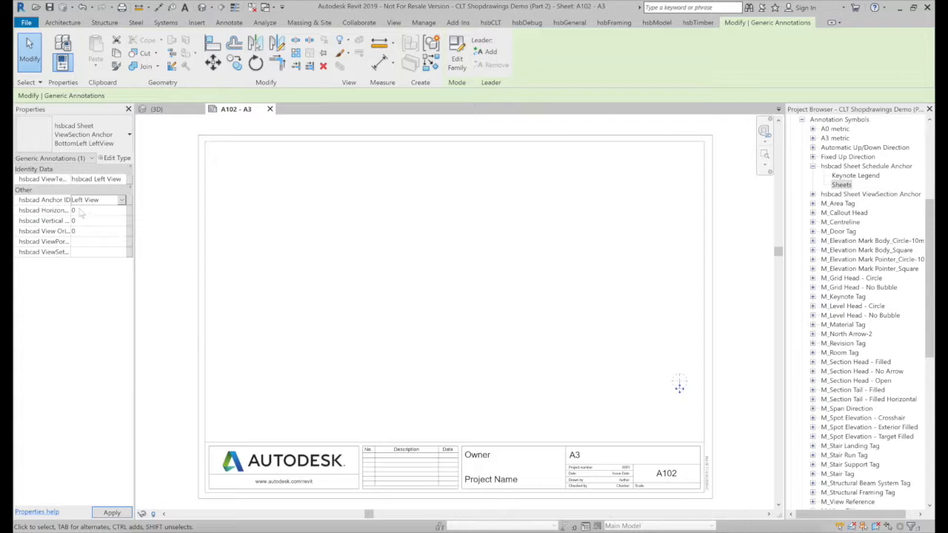
- Set the left view anchor's hsbcad horizontal alignment to 2, view orientation to 5 and viewport value to CLT
{"action": "left_click", "coordinate": [84, 211]}
{"action": "type", "text": "2"}
{"action": "left_click", "coordinate": [84, 231]}
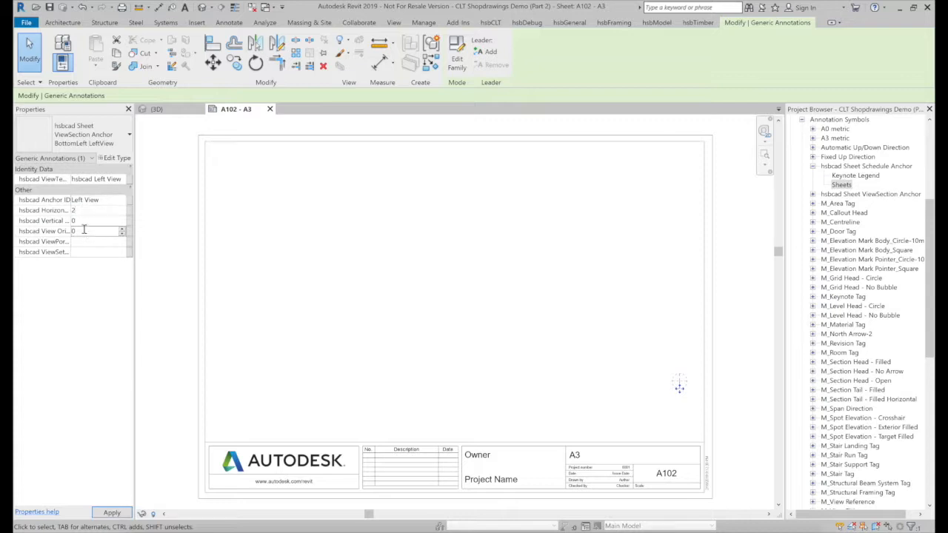
{"action": "type", "text": "5"}
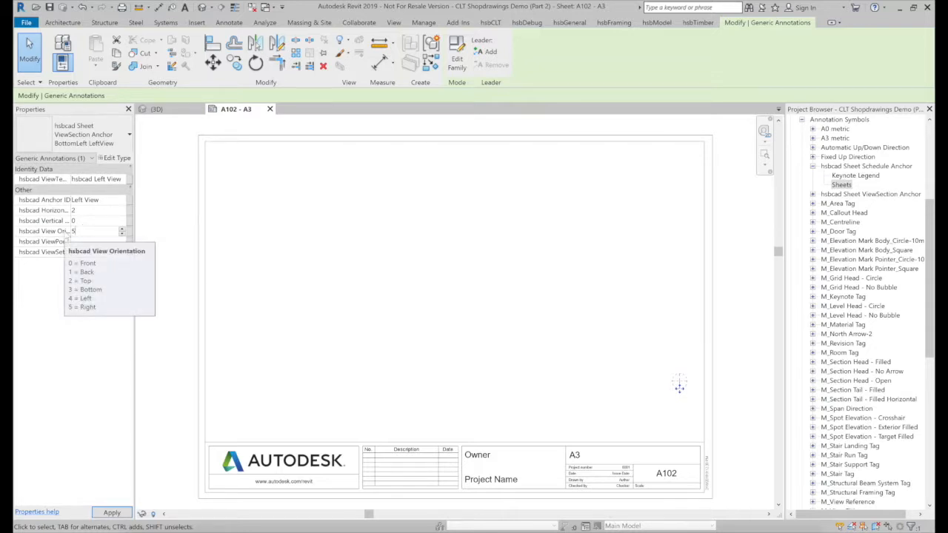
{"action": "left_click", "coordinate": [86, 241]}
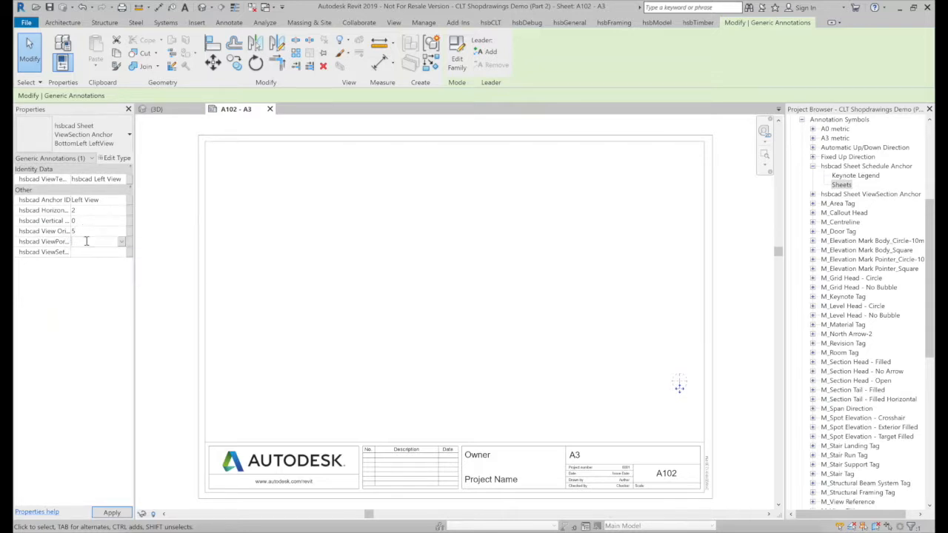
{"action": "type", "text": "CLT"}
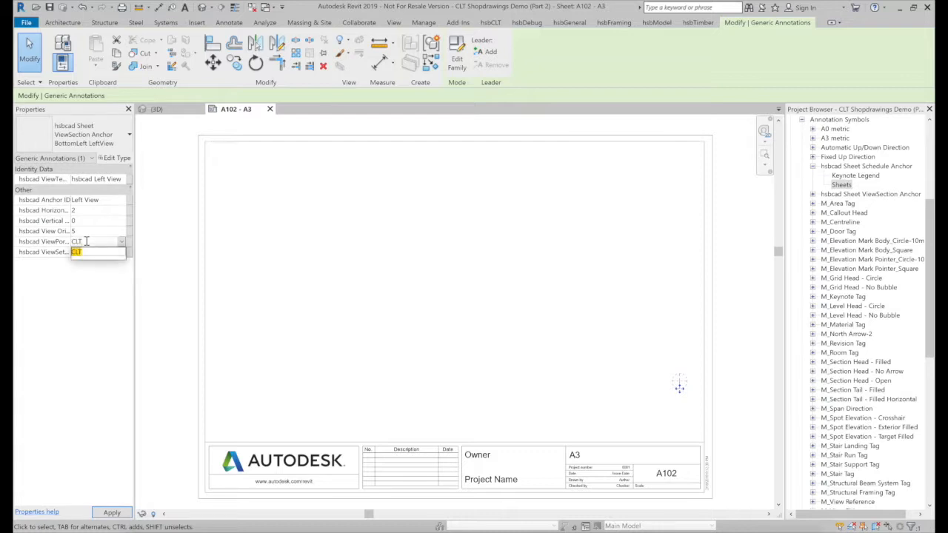
{"action": "key", "text": "Return"}
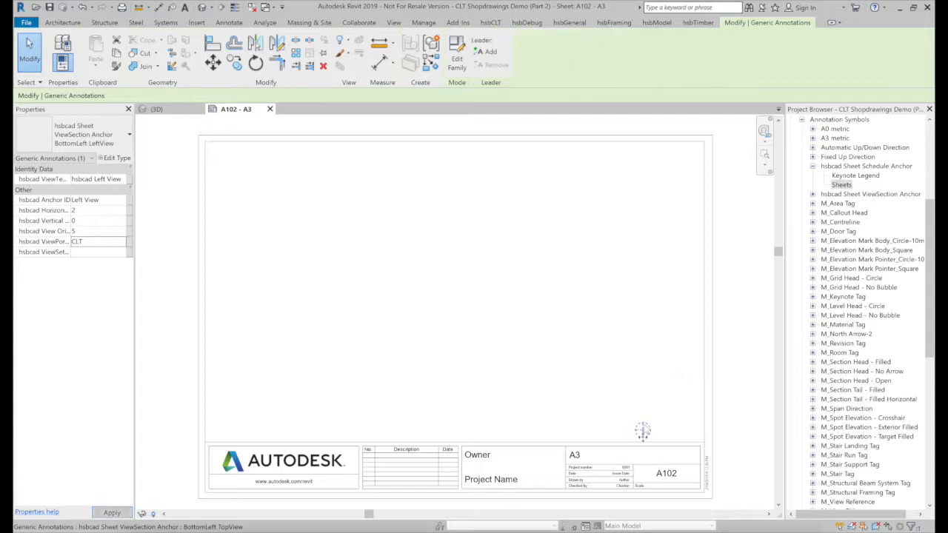
- Set the BottomLeft TopView anchor's view template to hsbcad Top View and its hsbcad Anchor ID to Top View
{"action": "left_click", "coordinate": [103, 180]}
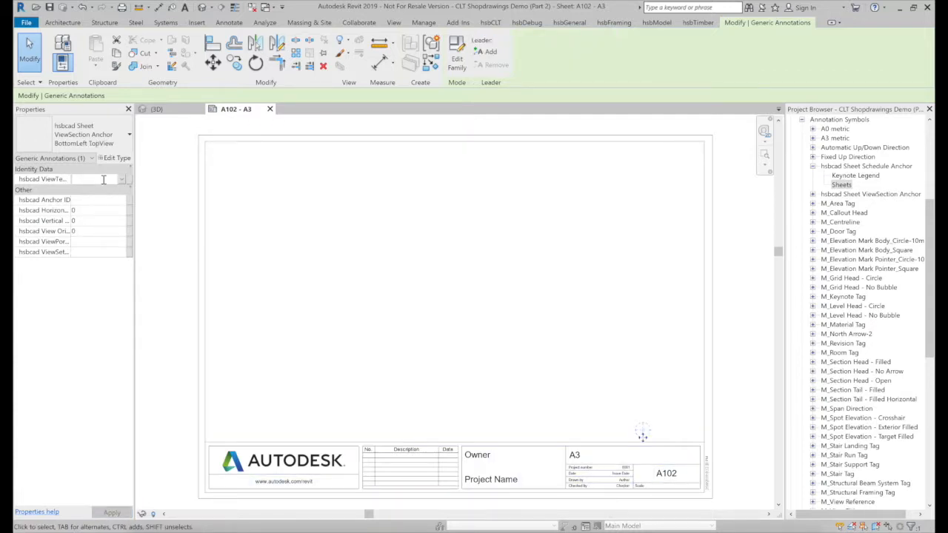
{"action": "type", "text": "hsbcad"}
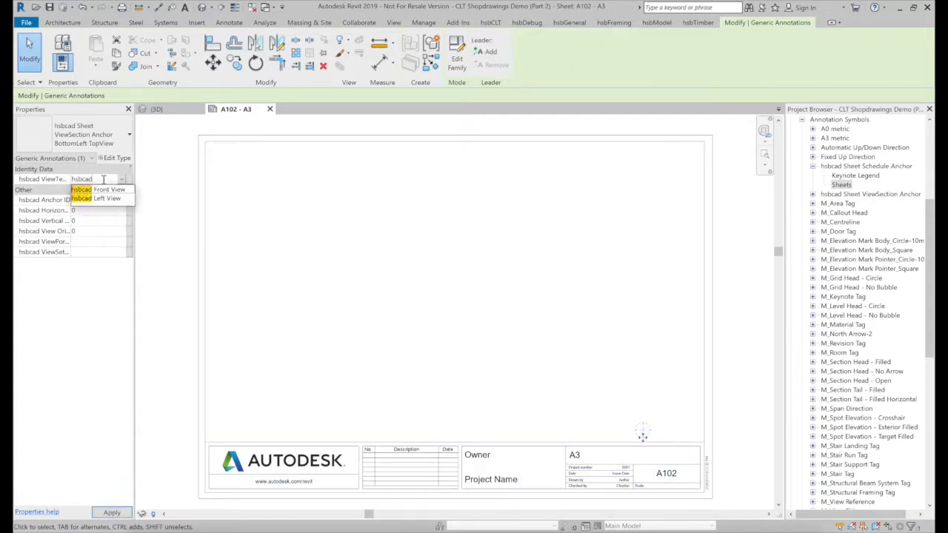
{"action": "type", "text": " Top"}
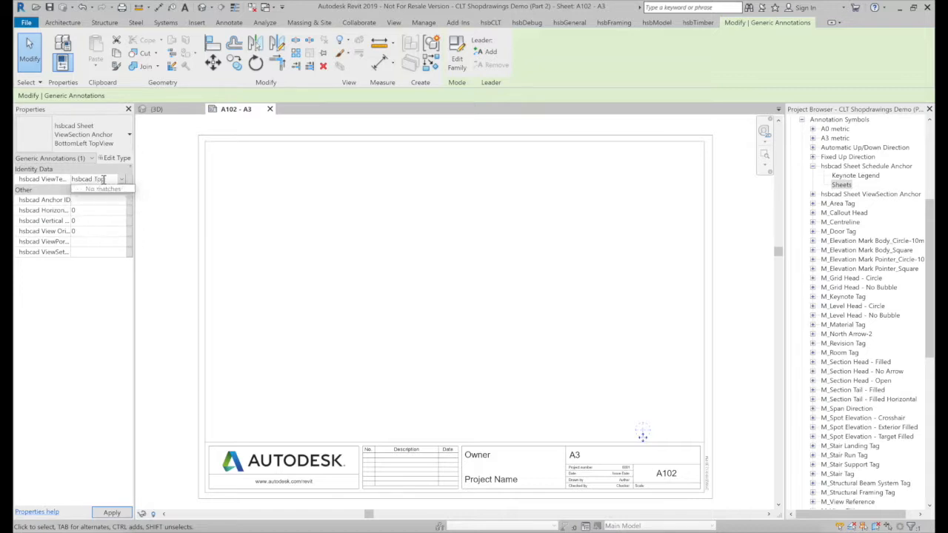
{"action": "type", "text": " View"}
{"action": "left_click", "coordinate": [103, 200]}
{"action": "type", "text": "Top"}
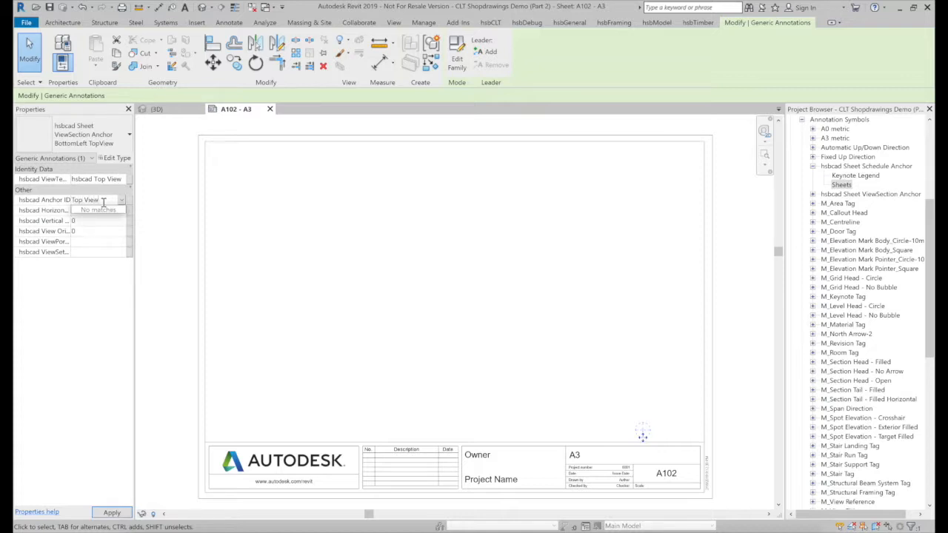
{"action": "key", "text": "Return"}
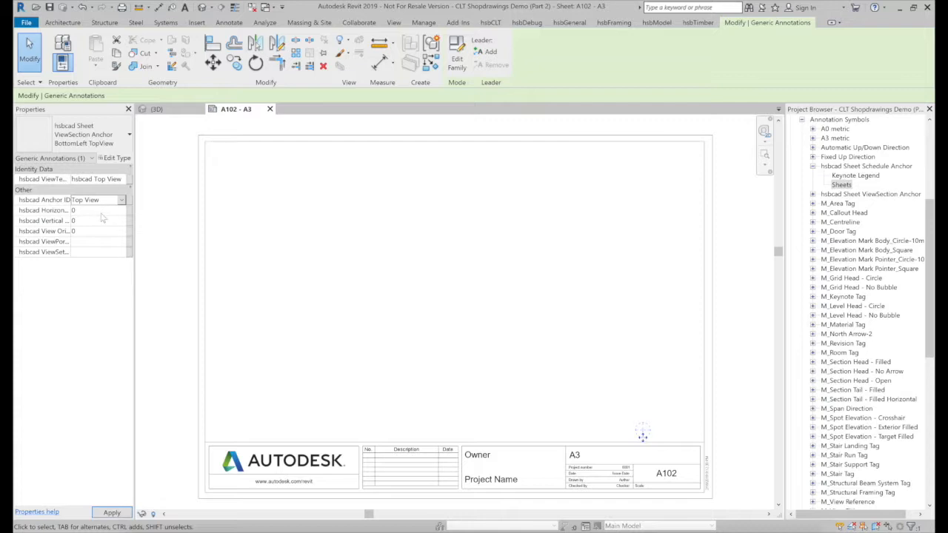
- Set the top view anchor's hsbcad horizontal alignment to 2, view orientation to 2 and viewport value to CLT
{"action": "left_click", "coordinate": [101, 212]}
{"action": "key", "text": "Return"}
{"action": "mouse_move", "coordinate": [66, 232]}
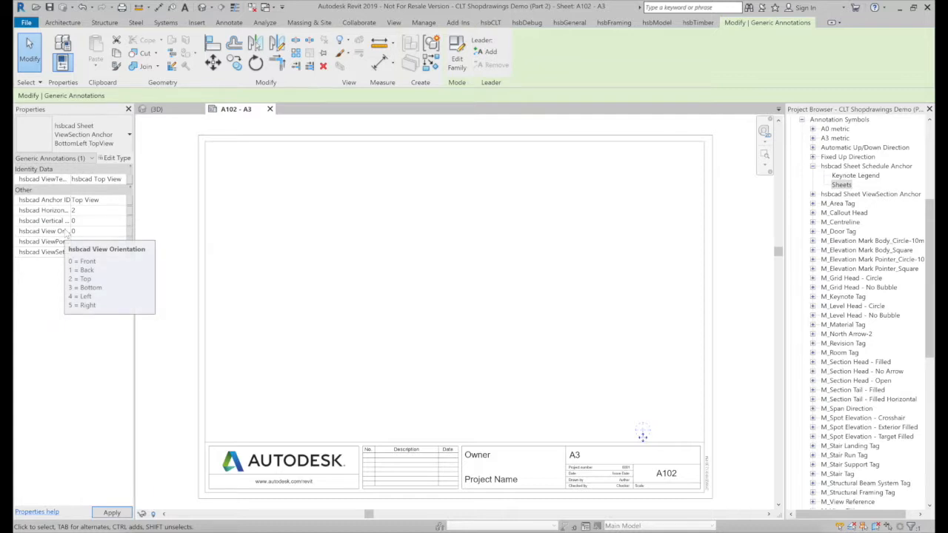
{"action": "left_click", "coordinate": [80, 233]}
{"action": "left_click_drag", "start_coordinate": [80, 231], "coordinate": [72, 231]}
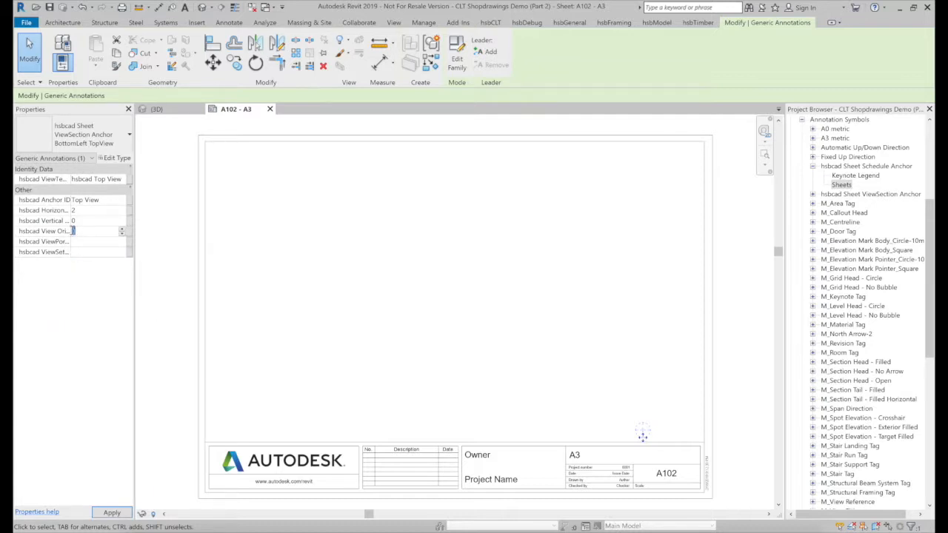
{"action": "type", "text": "2"}
{"action": "left_click", "coordinate": [83, 241]}
{"action": "type", "text": "CLT"}
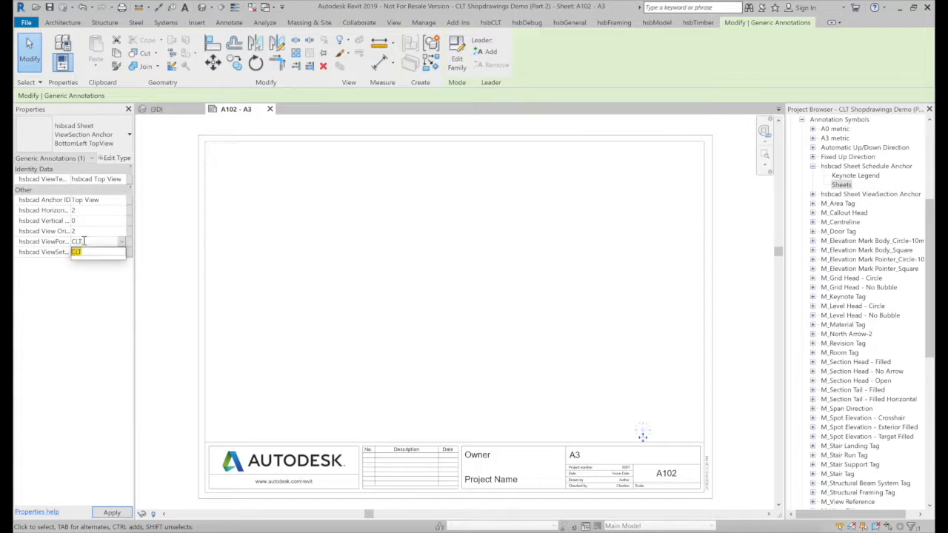
{"action": "key", "text": "Return"}
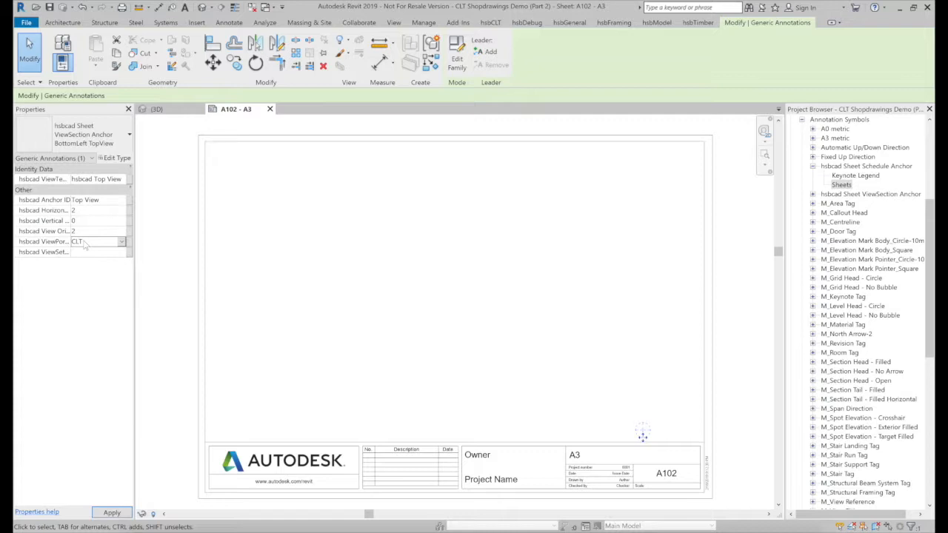
{"action": "left_click", "coordinate": [374, 370]}
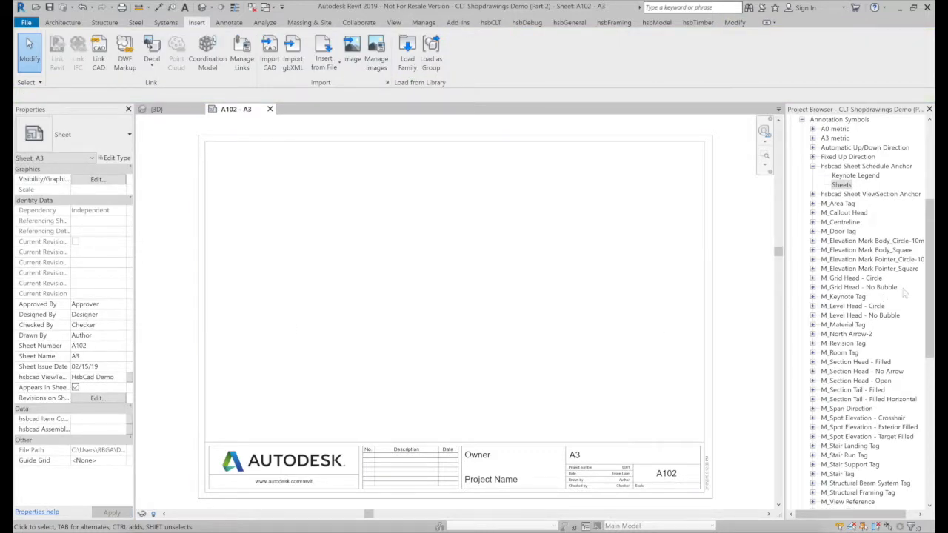
- Place the CLT schedule in the upper middle area of sheet A102 - A3
{"action": "scroll", "coordinate": [929, 281], "scroll_direction": "up", "scroll_amount": 1}
{"action": "scroll", "coordinate": [929, 281], "scroll_direction": "up", "scroll_amount": 2}
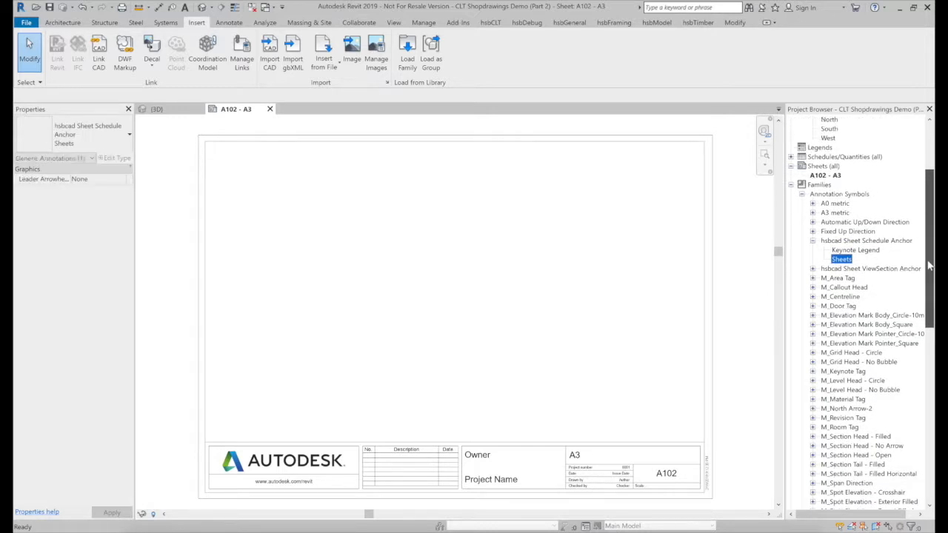
{"action": "left_click", "coordinate": [792, 158]}
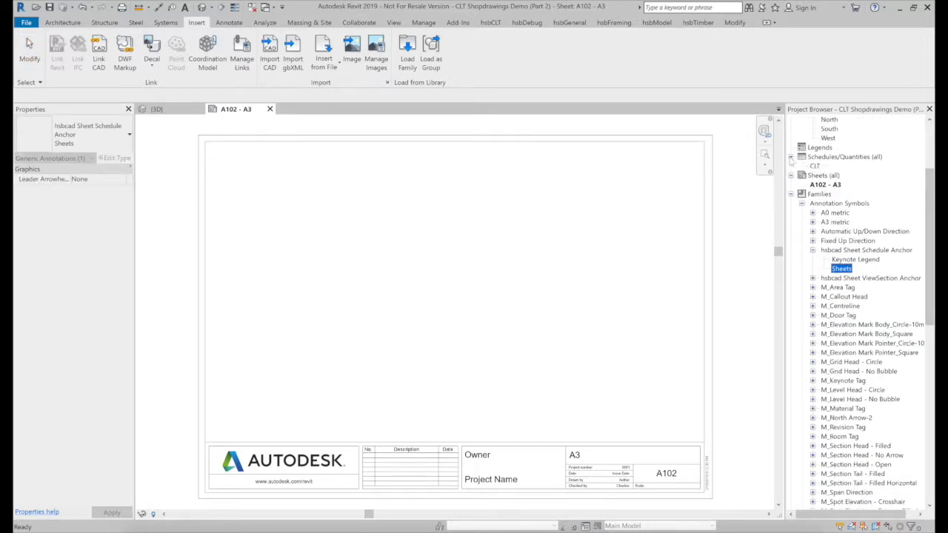
{"action": "left_click_drag", "start_coordinate": [810, 168], "coordinate": [471, 263]}
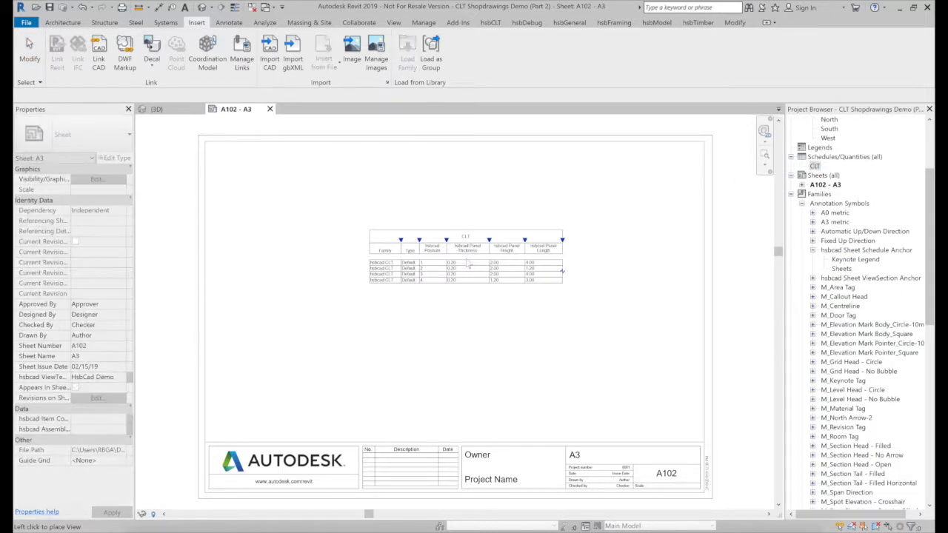
{"action": "left_click", "coordinate": [400, 238]}
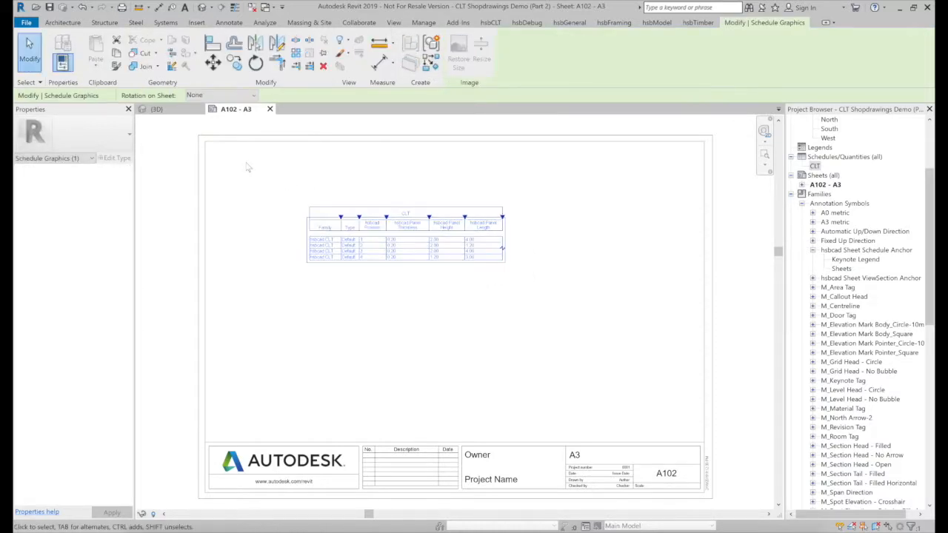
- Set the hsbcad Anchor ID of the schedule anchor at the titleblock's upper-left corner to CLT
{"action": "left_click", "coordinate": [207, 147]}
{"action": "left_click", "coordinate": [106, 179]}
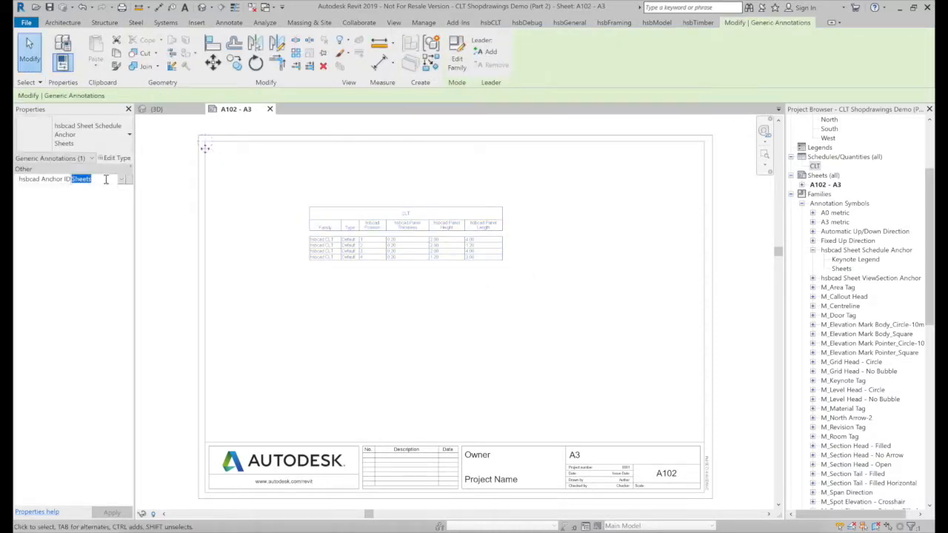
{"action": "type", "text": "CLT"}
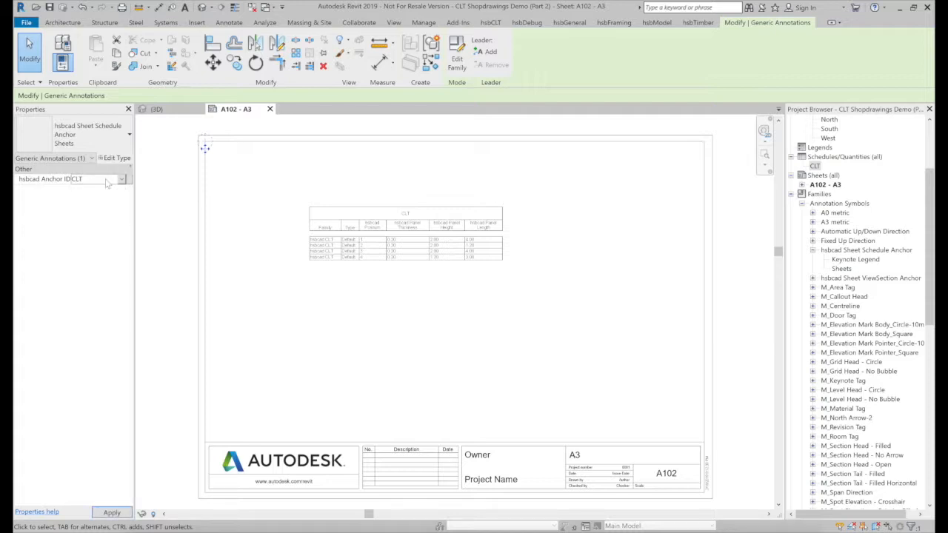
- Rename the schedule anchor's family type from Sheets to CLT
{"action": "left_click", "coordinate": [116, 158]}
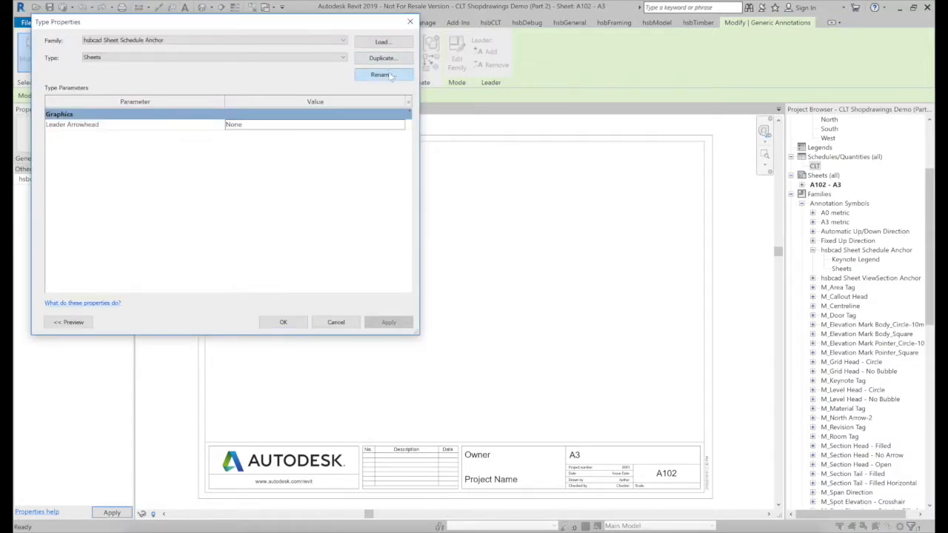
{"action": "left_click", "coordinate": [384, 75]}
{"action": "type", "text": "C"}
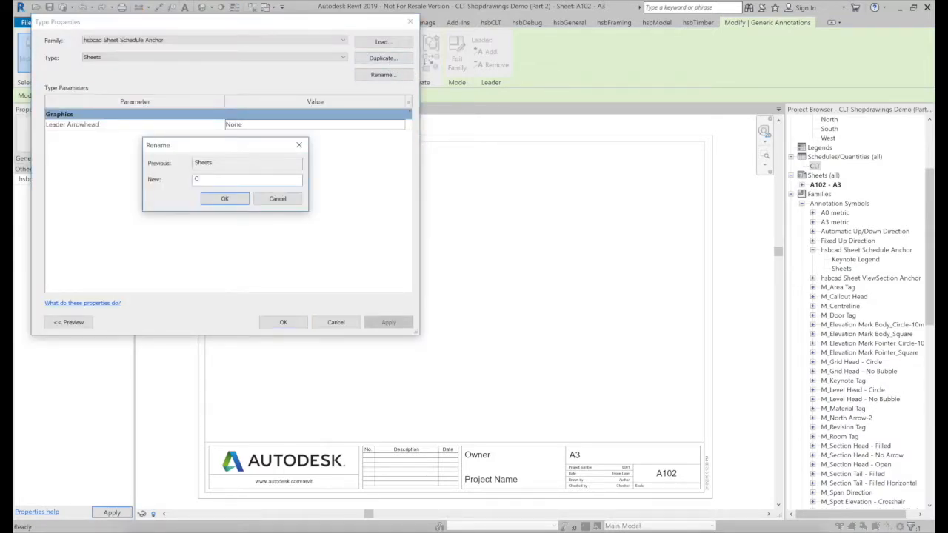
{"action": "type", "text": "LT"}
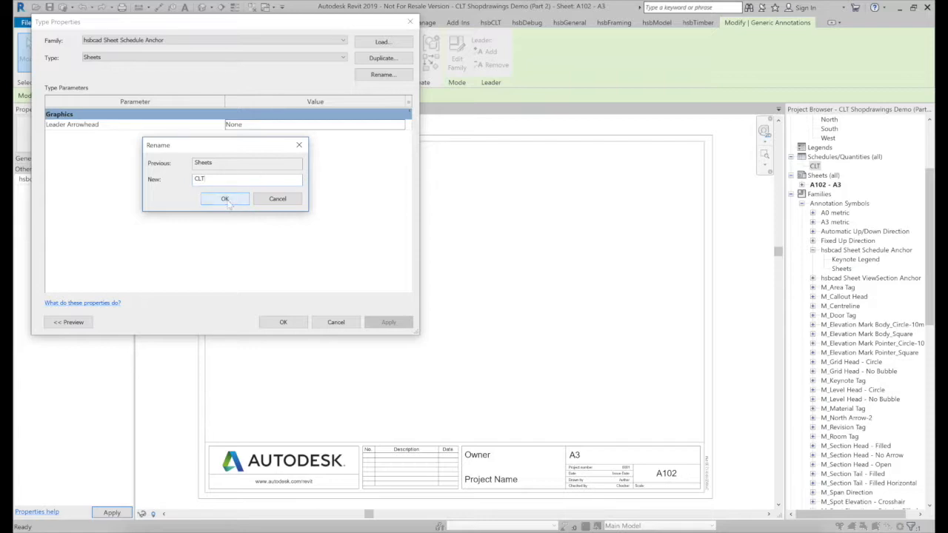
{"action": "left_click", "coordinate": [239, 199]}
{"action": "left_click", "coordinate": [283, 323]}
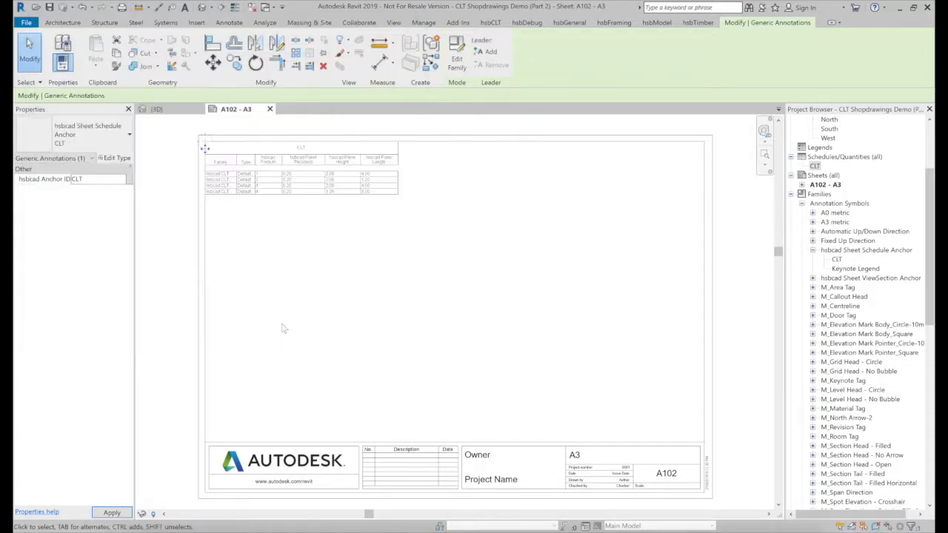
{"action": "left_click", "coordinate": [353, 300]}
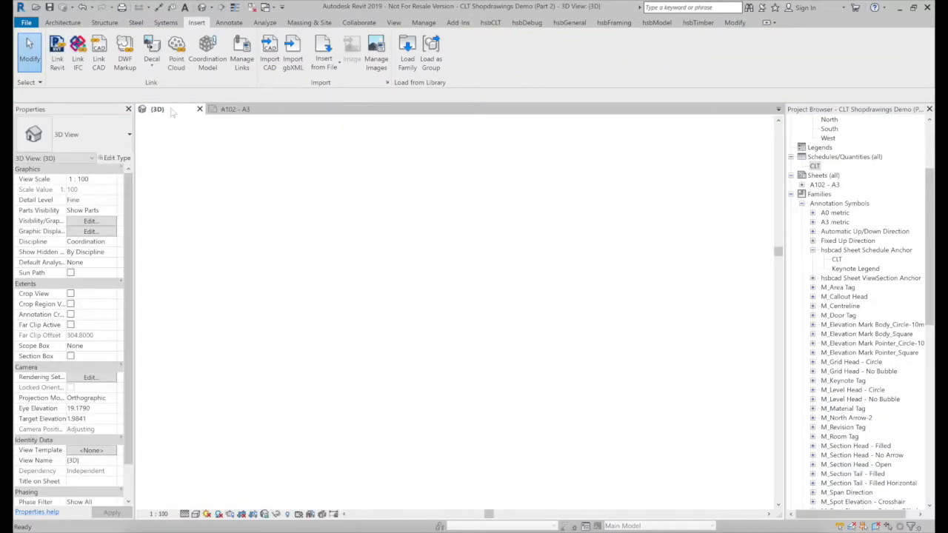
- Create a part shopdrawing of the CLT panel at the wall's near-right end in the 3D view, using the A3 template
{"action": "left_click", "coordinate": [172, 110]}
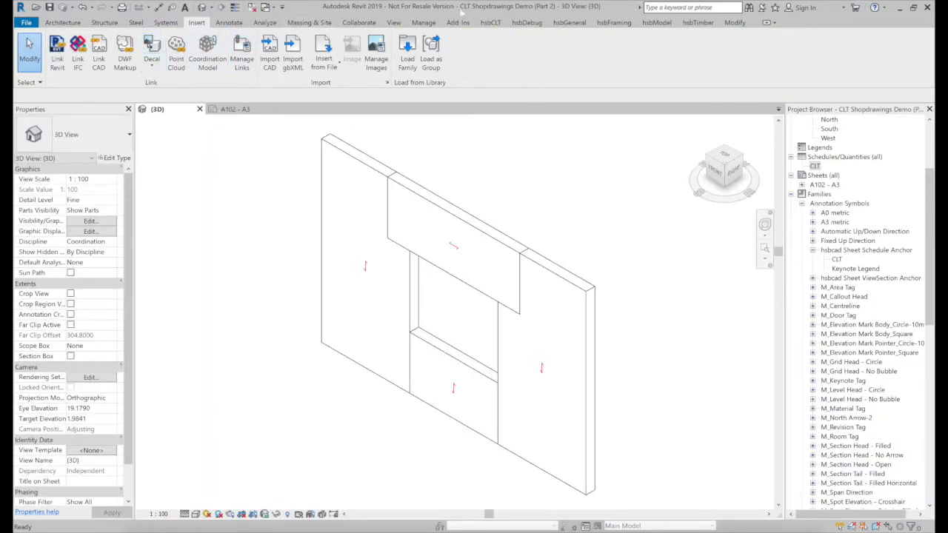
{"action": "left_click", "coordinate": [491, 22]}
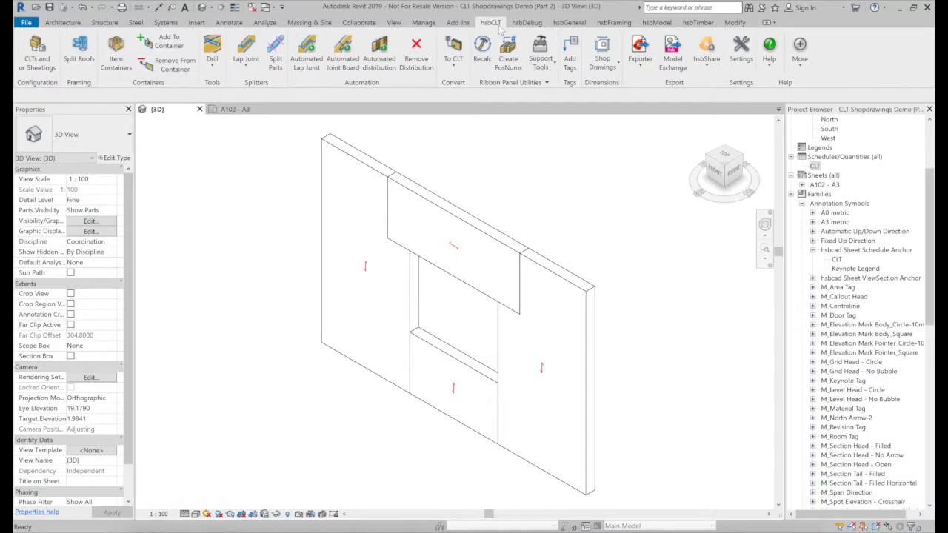
{"action": "left_click", "coordinate": [603, 64]}
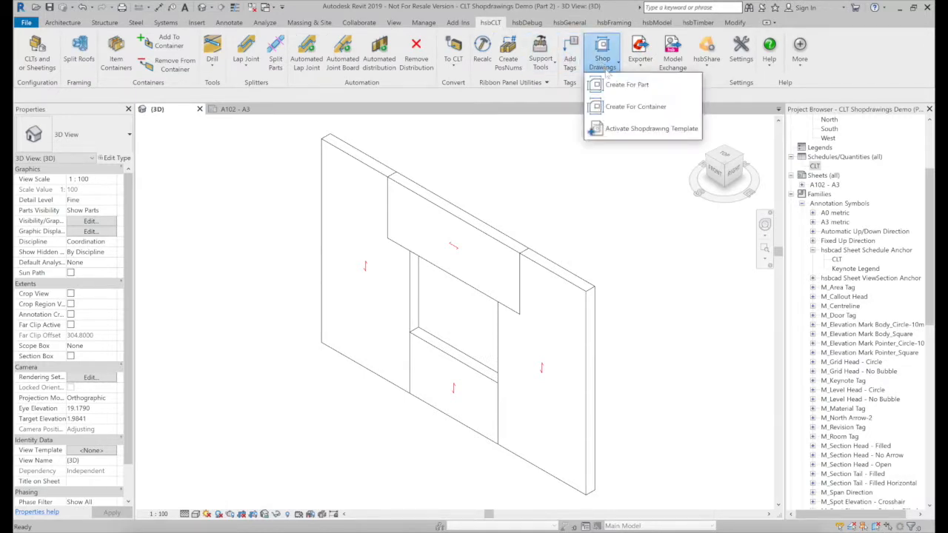
{"action": "left_click", "coordinate": [620, 85]}
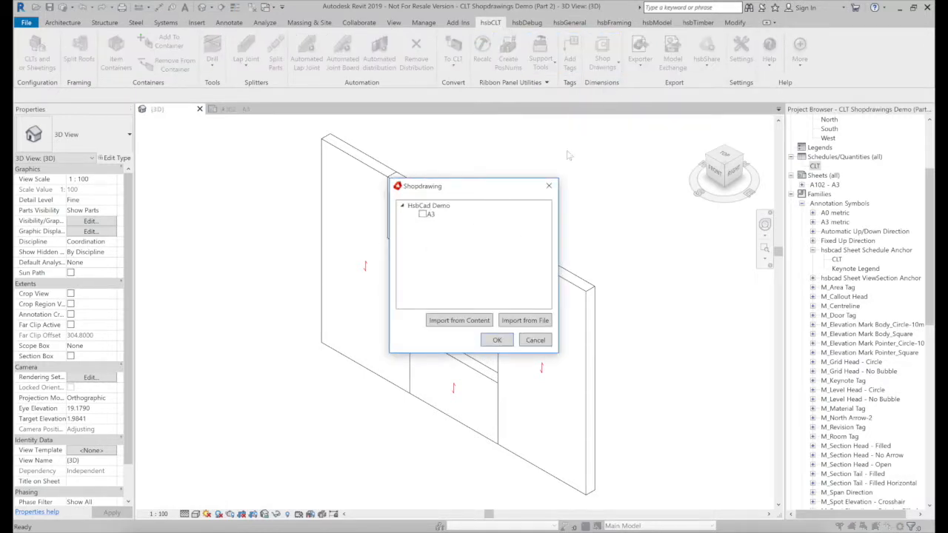
{"action": "left_click", "coordinate": [423, 215]}
{"action": "left_click", "coordinate": [497, 340]}
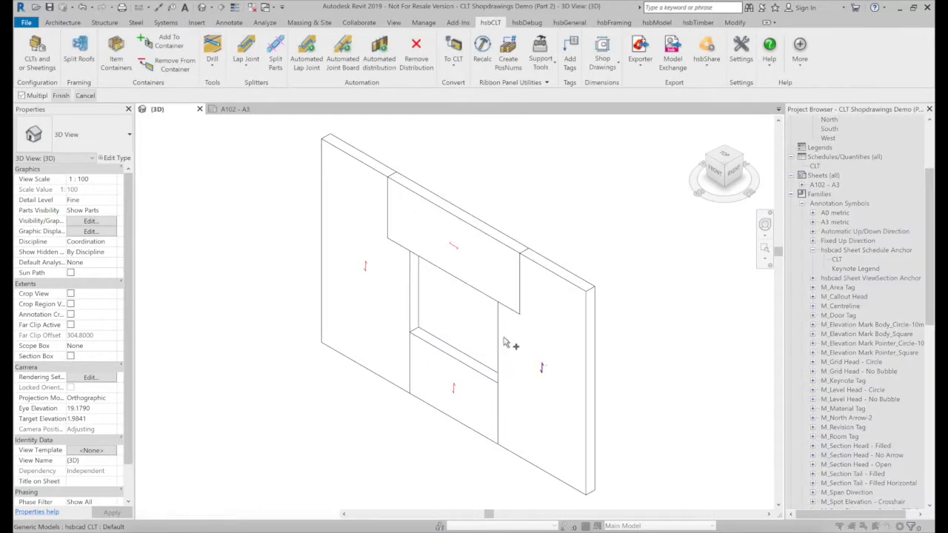
{"action": "left_click", "coordinate": [573, 312]}
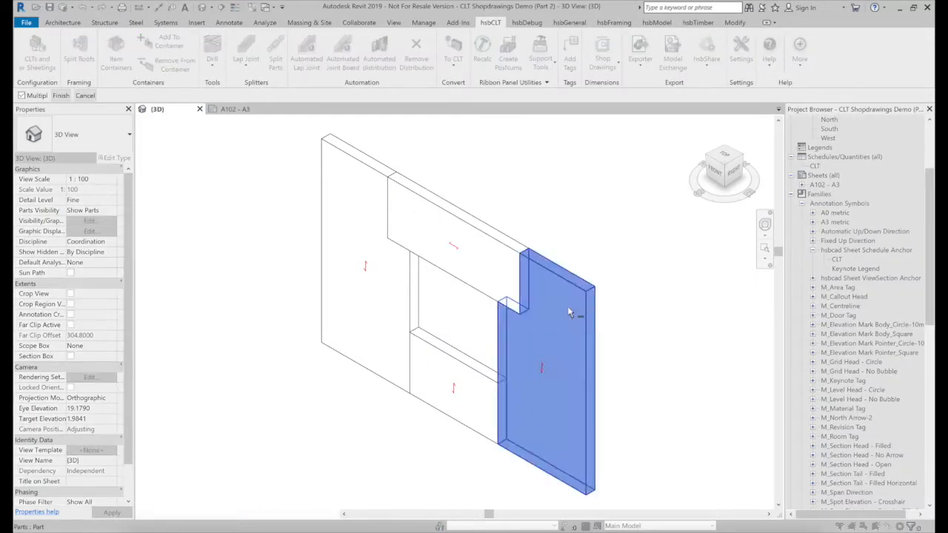
{"action": "left_click", "coordinate": [61, 96]}
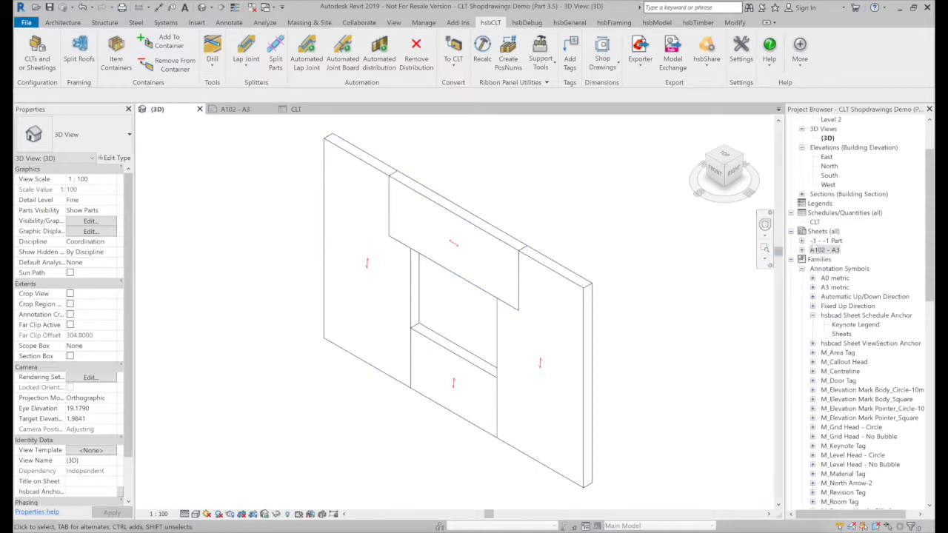
- Open the -1 Part sheet and change the front view's viewport type to CLT
{"action": "double_click", "coordinate": [829, 241]}
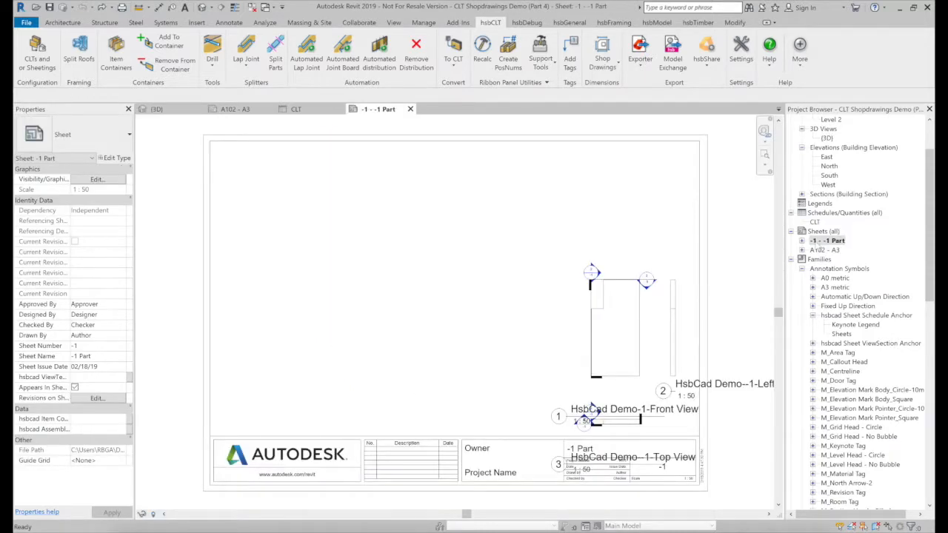
{"action": "left_click", "coordinate": [635, 275]}
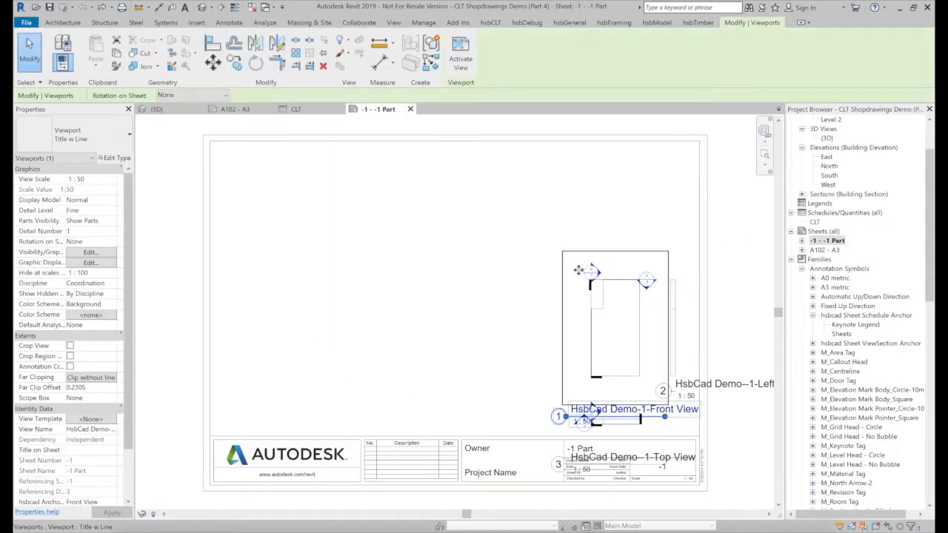
{"action": "left_click", "coordinate": [117, 158]}
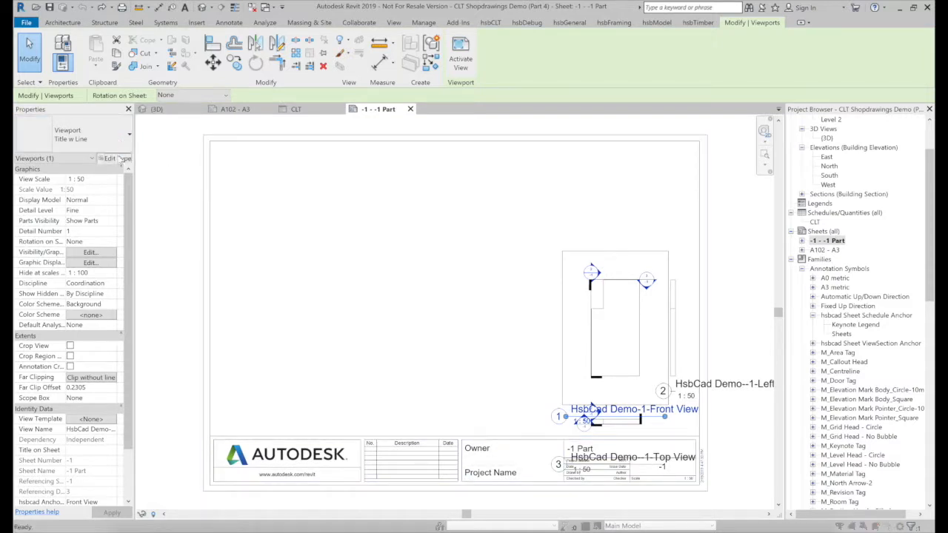
{"action": "left_click", "coordinate": [307, 58]}
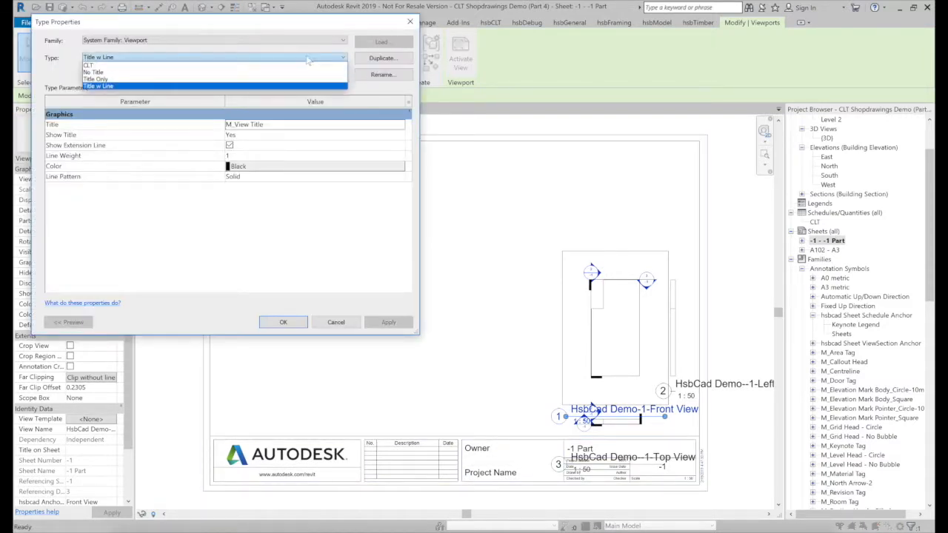
{"action": "left_click", "coordinate": [281, 68]}
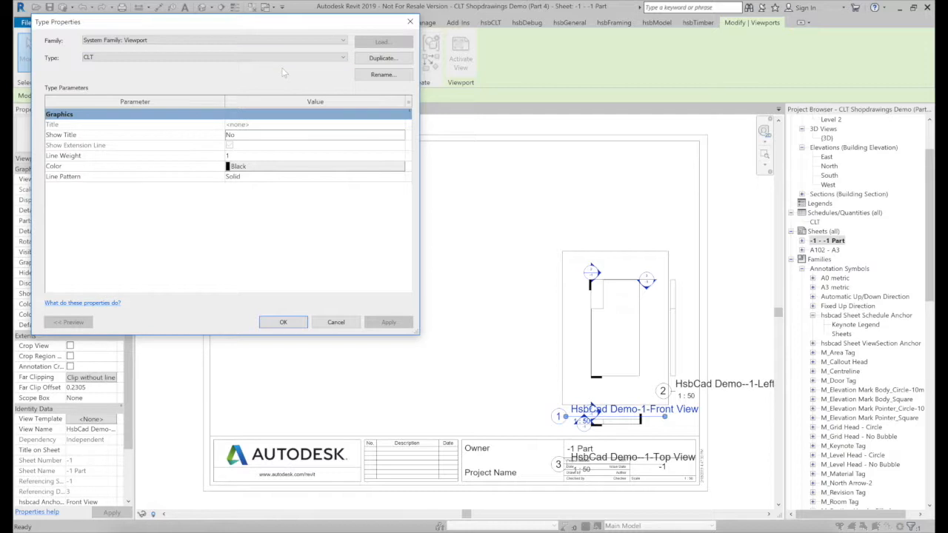
{"action": "left_click", "coordinate": [283, 323]}
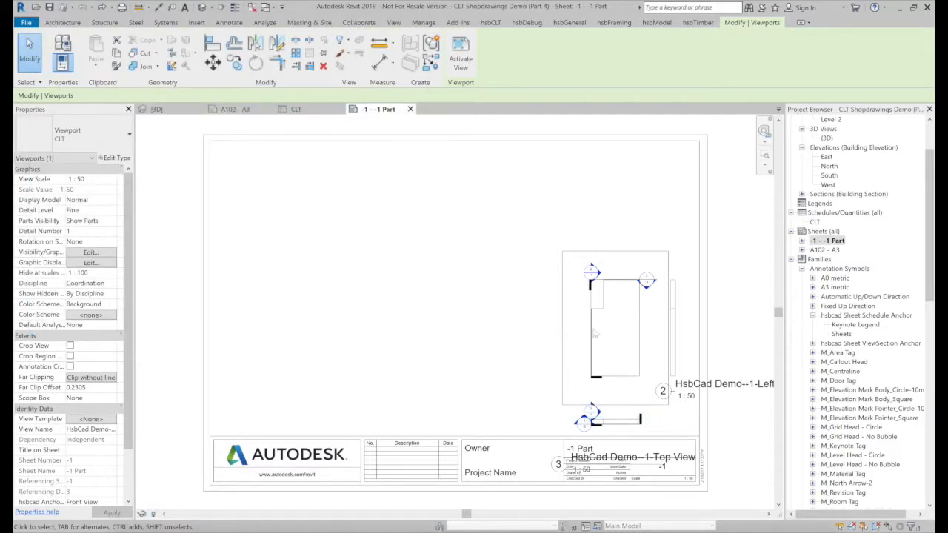
- Change the viewport type of the left view and the top view on the sheet to CLT
{"action": "left_click", "coordinate": [681, 338]}
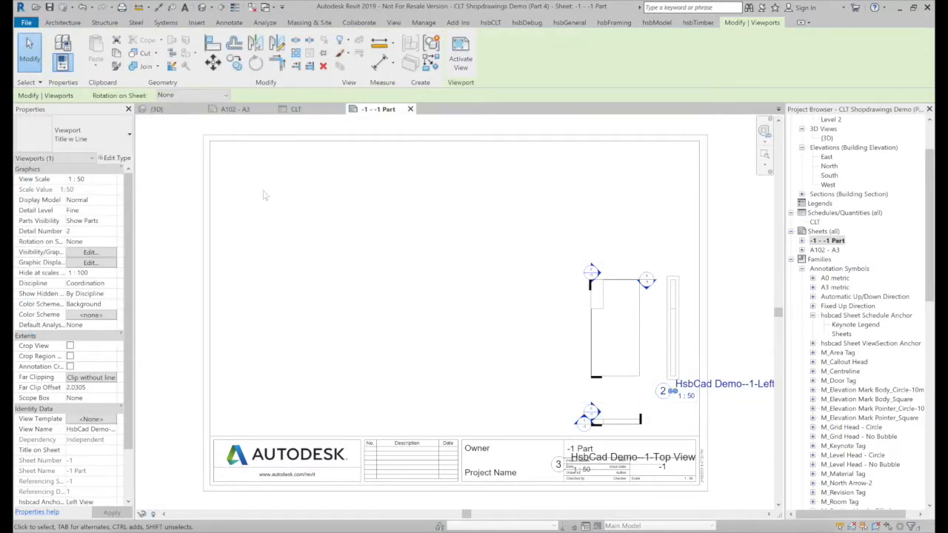
{"action": "left_click", "coordinate": [127, 139]}
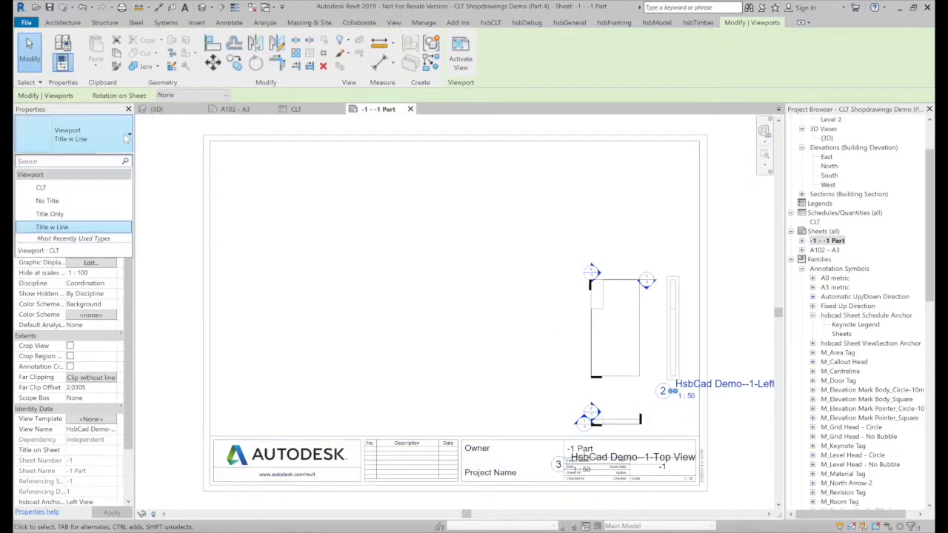
{"action": "left_click", "coordinate": [84, 189]}
{"action": "left_click", "coordinate": [620, 424]}
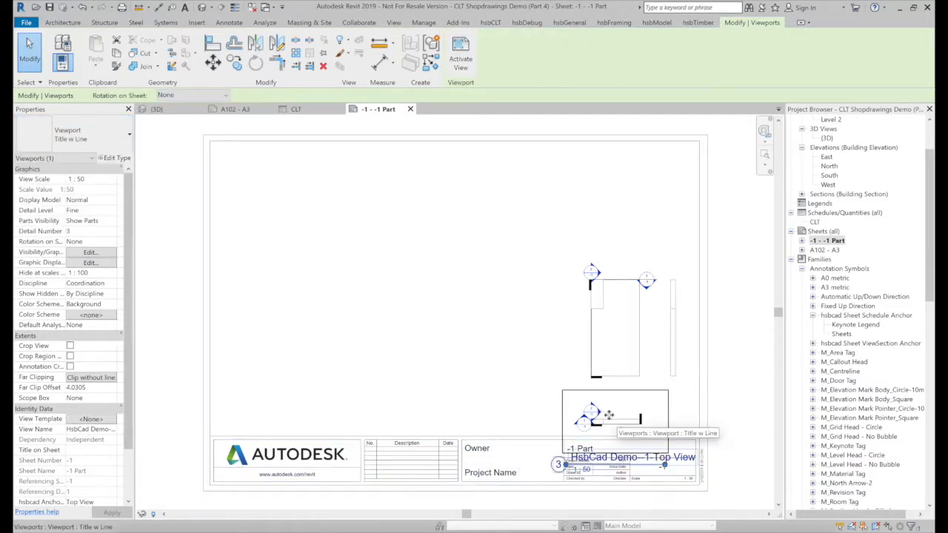
{"action": "left_click", "coordinate": [130, 135]}
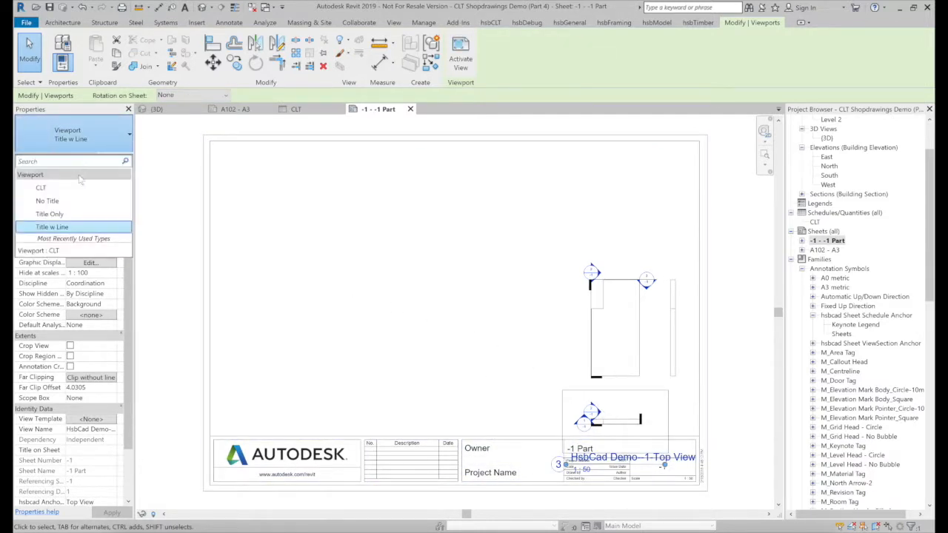
{"action": "left_click", "coordinate": [79, 189]}
{"action": "left_click", "coordinate": [455, 239]}
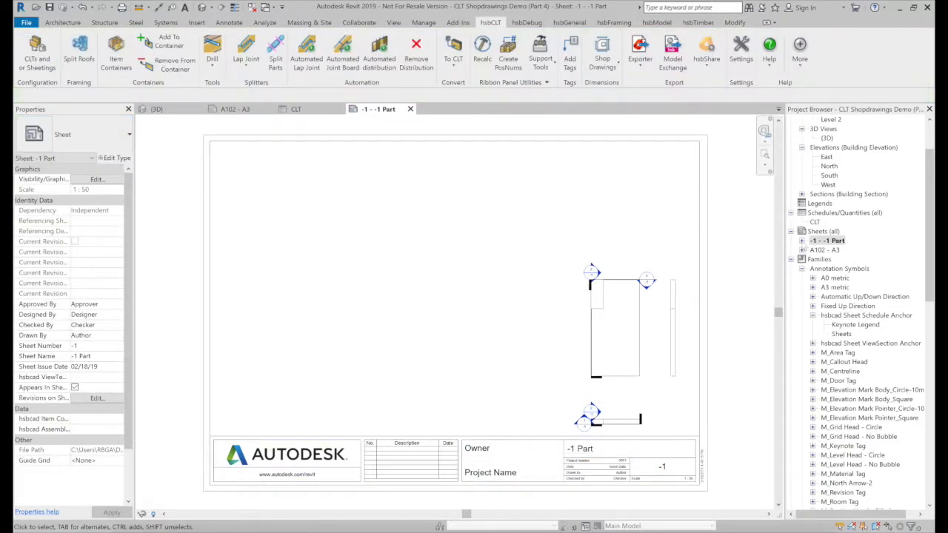
- Open the sheet's front view section and set the view scale of the hsbcad Front View template to 1 : 25
{"action": "left_click", "coordinate": [801, 241]}
{"action": "double_click", "coordinate": [852, 251]}
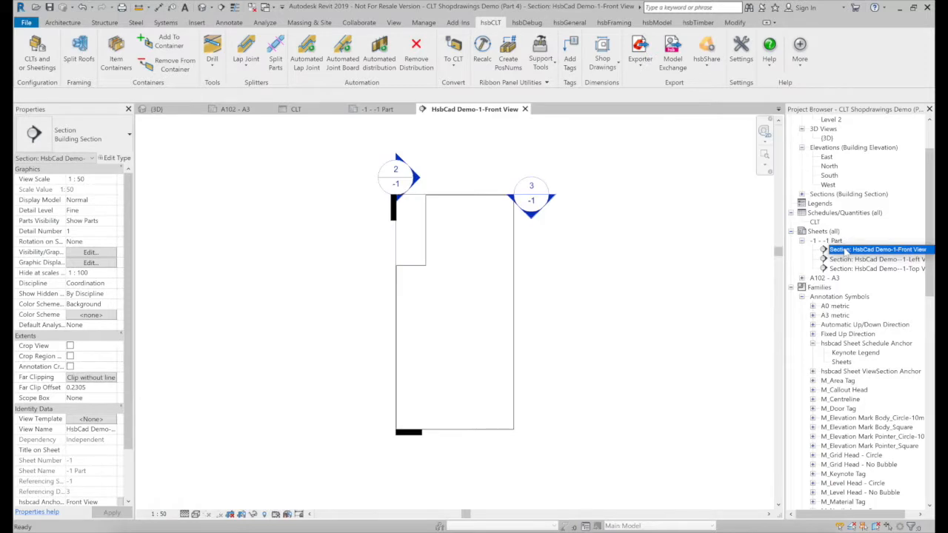
{"action": "left_click", "coordinate": [393, 22]}
{"action": "left_click", "coordinate": [66, 57]}
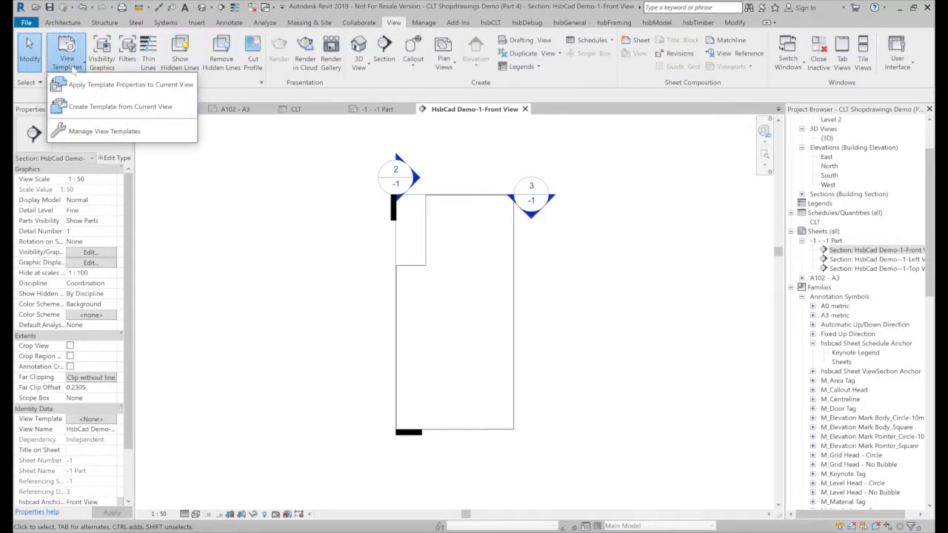
{"action": "left_click", "coordinate": [97, 84]}
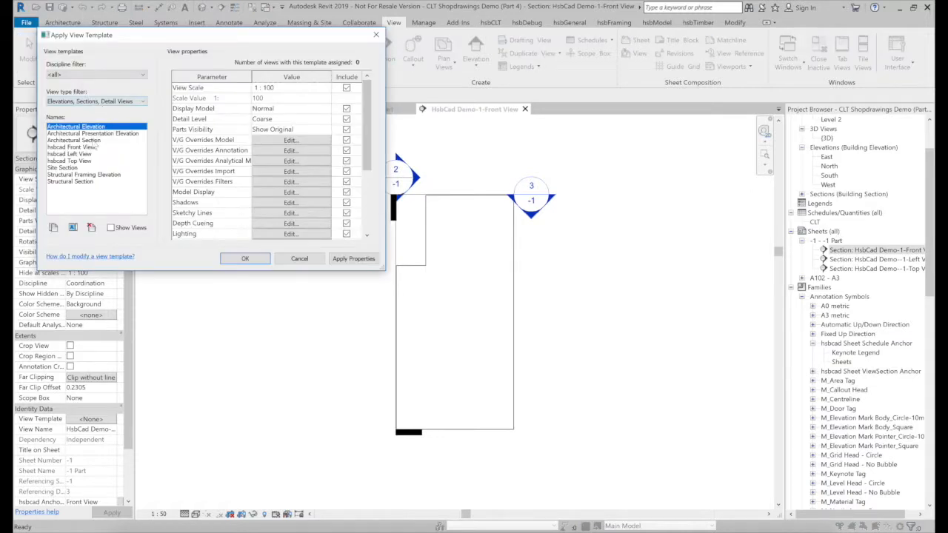
{"action": "left_click", "coordinate": [80, 148]}
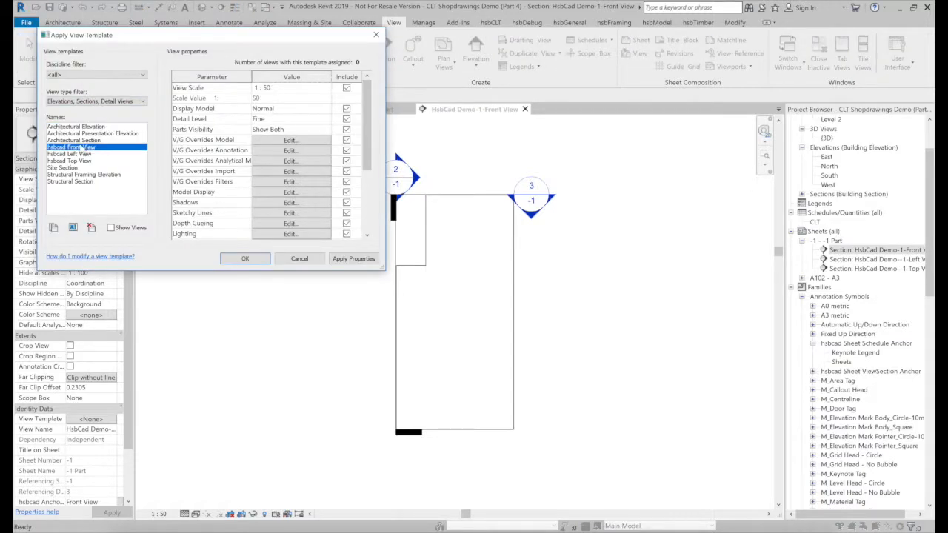
{"action": "left_click", "coordinate": [326, 89]}
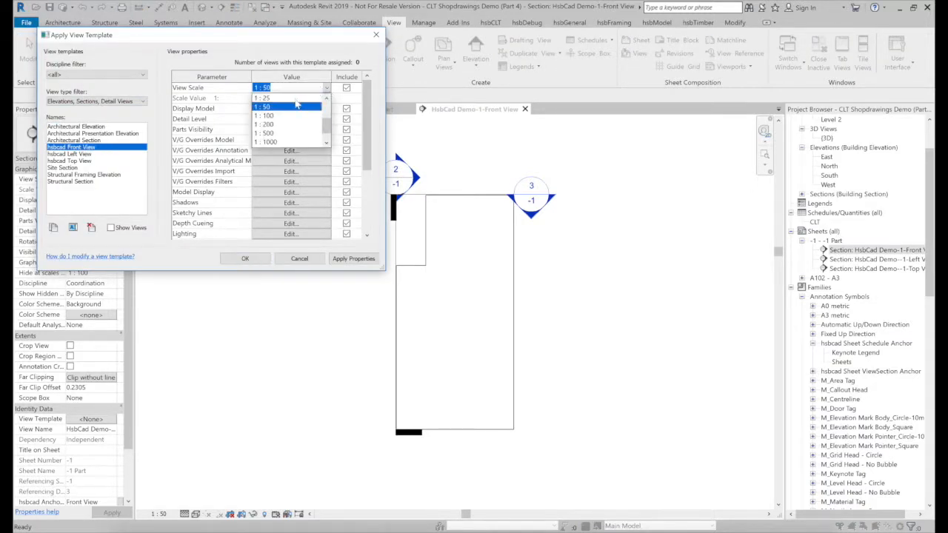
{"action": "left_click", "coordinate": [297, 98]}
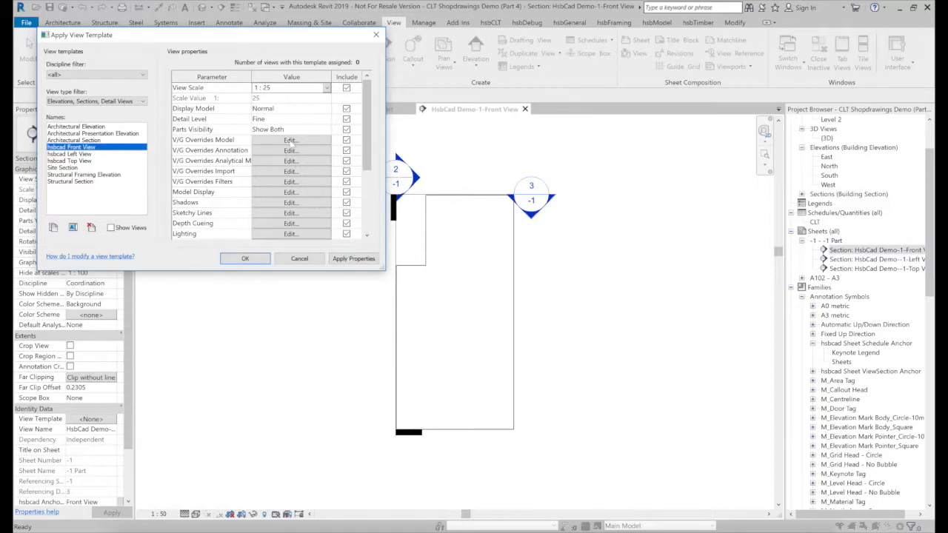
- Hide the Sections and Section Boxes annotation categories in the hsbcad Front View template
{"action": "left_click", "coordinate": [289, 150]}
{"action": "left_click", "coordinate": [93, 182]}
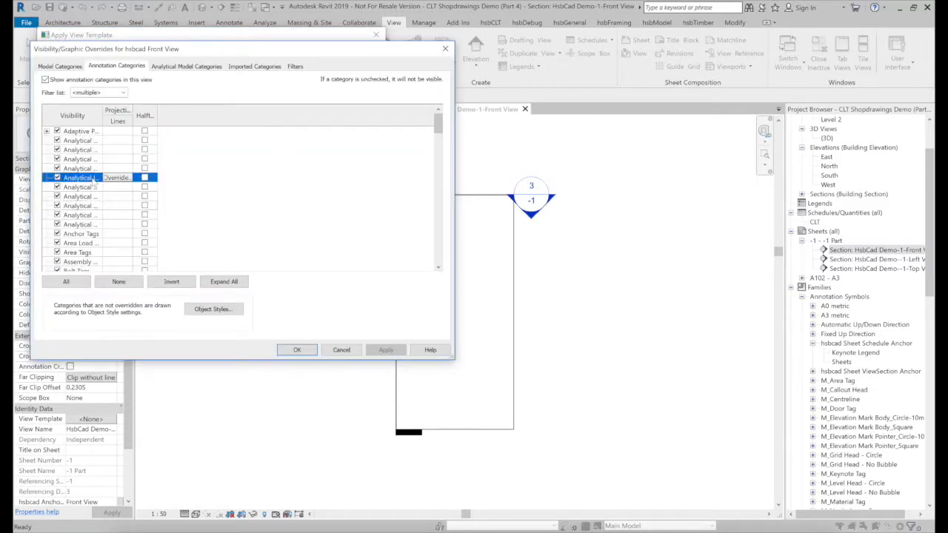
{"action": "key", "text": "s"}
{"action": "key", "text": "s"}
{"action": "key", "text": "s"}
{"action": "key", "text": "s"}
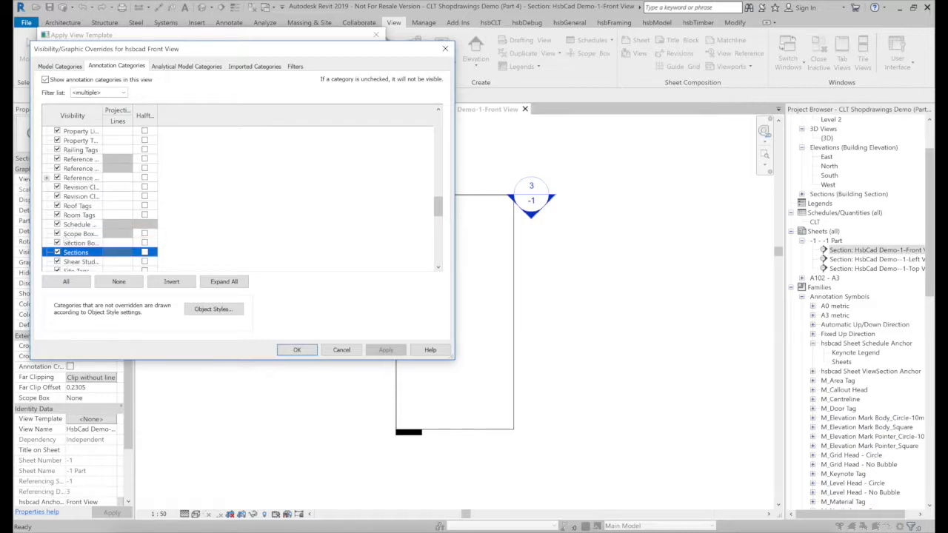
{"action": "left_click", "coordinate": [58, 253]}
{"action": "left_click", "coordinate": [82, 243]}
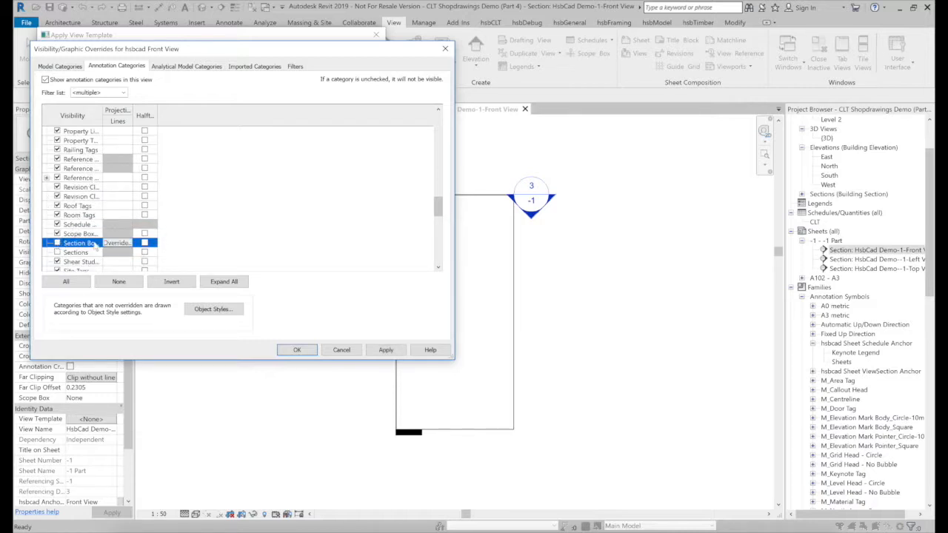
{"action": "left_click", "coordinate": [384, 350]}
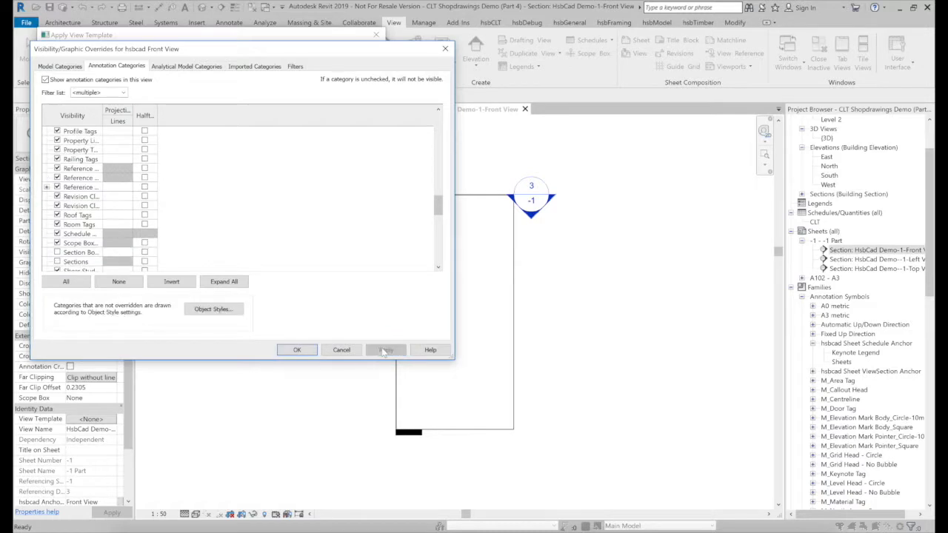
{"action": "left_click", "coordinate": [297, 350]}
- Set the template's hsbcad Anchor ID to Front View and apply the hsbcad Front View template properties to the front view section
{"action": "left_click", "coordinate": [356, 264]}
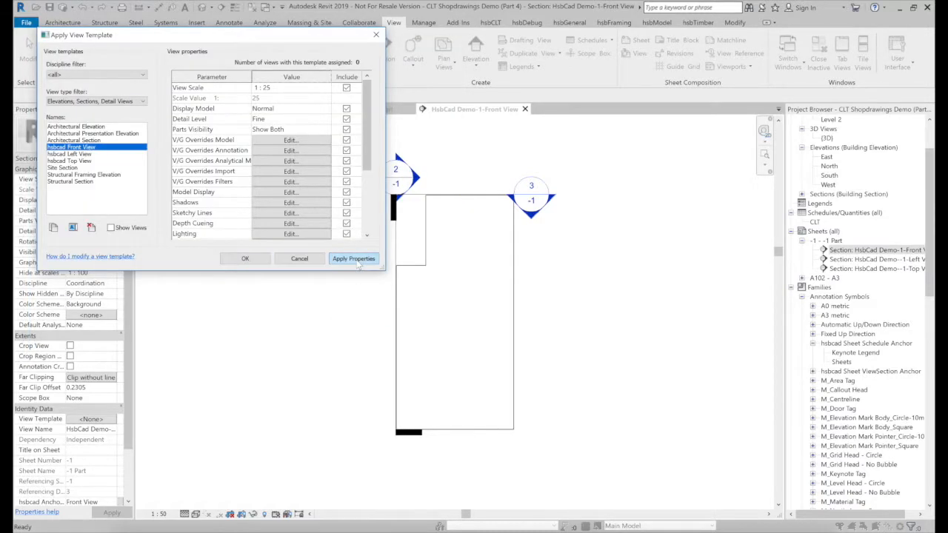
{"action": "left_click_drag", "start_coordinate": [367, 158], "coordinate": [366, 223]}
{"action": "left_click", "coordinate": [309, 226]}
{"action": "type", "text": "Front View"}
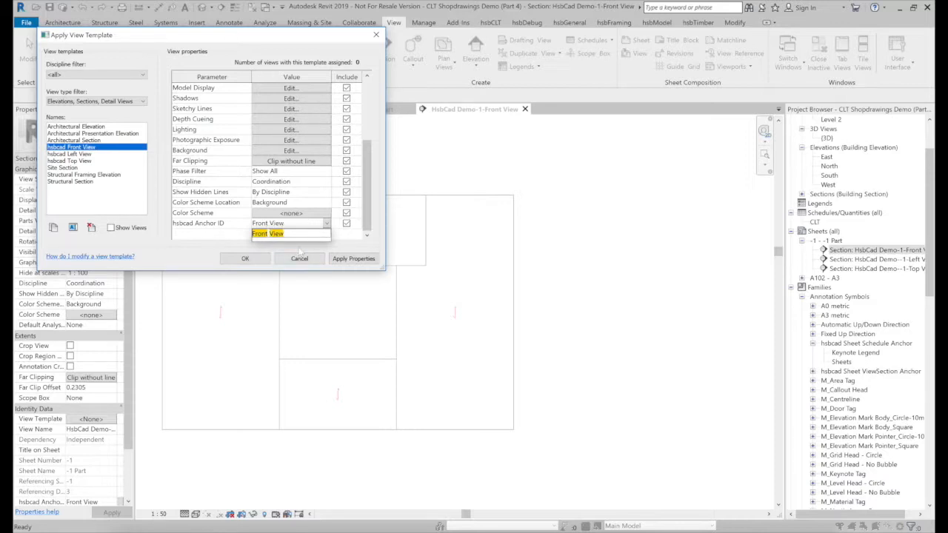
{"action": "key", "text": "Return"}
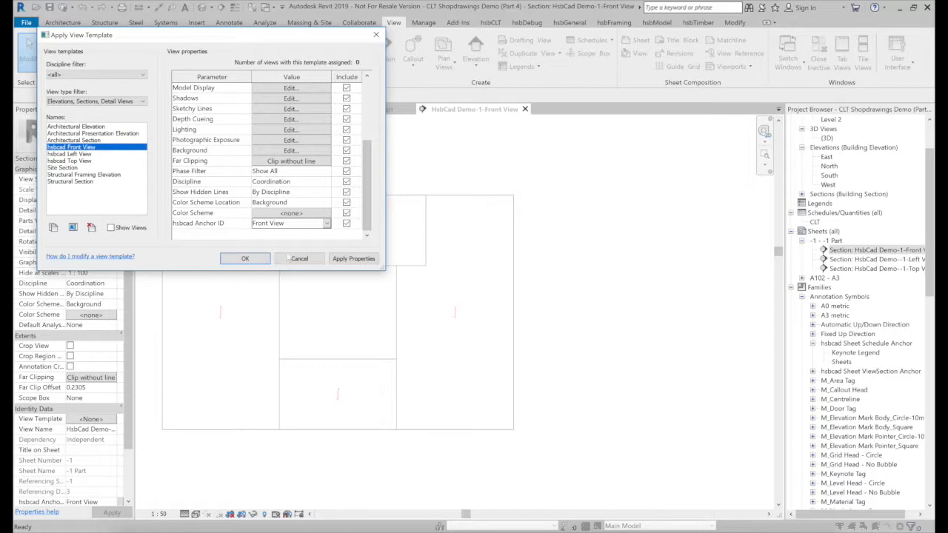
{"action": "left_click", "coordinate": [370, 259]}
{"action": "left_click", "coordinate": [246, 258]}
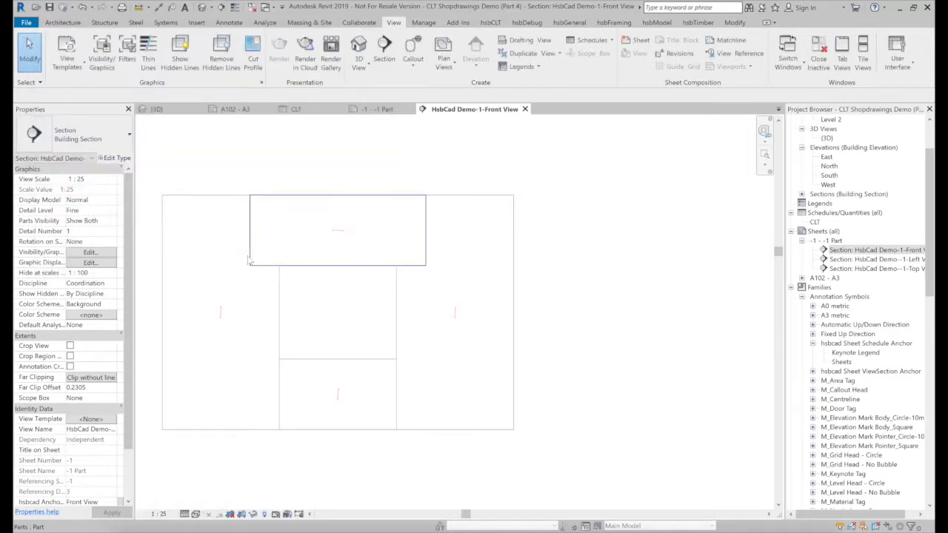
- Open the sheet's left view section and set the view scale of the hsbcad Left View template to 1 : 25
{"action": "double_click", "coordinate": [859, 259]}
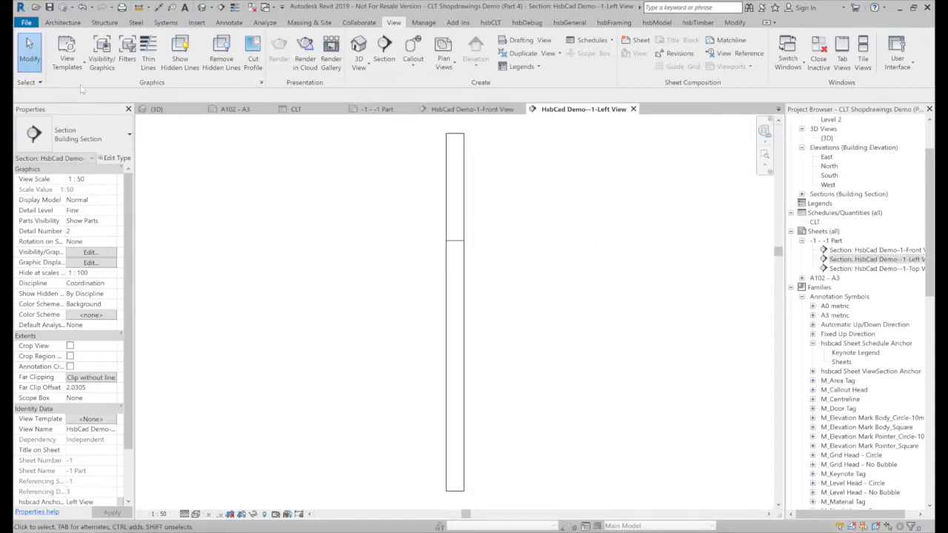
{"action": "left_click", "coordinate": [67, 59]}
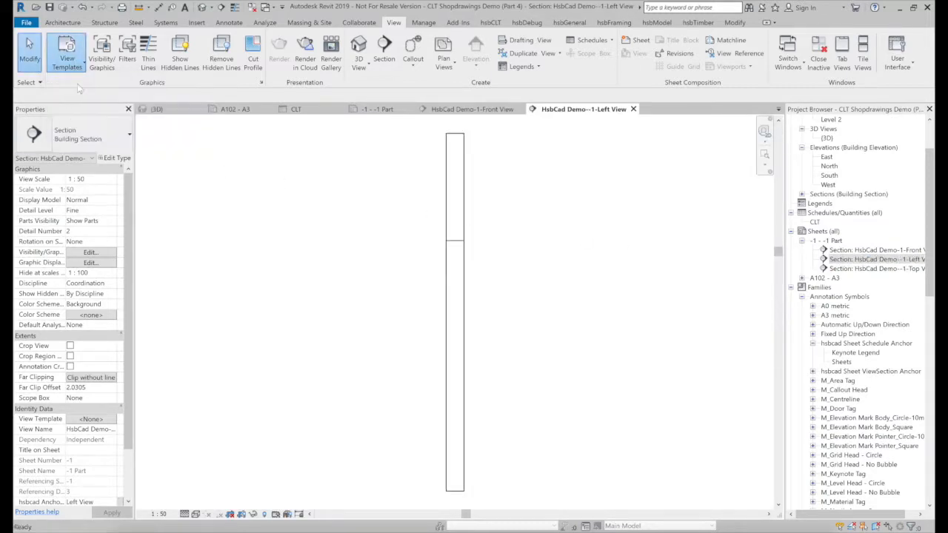
{"action": "left_click", "coordinate": [79, 86]}
{"action": "left_click", "coordinate": [82, 154]}
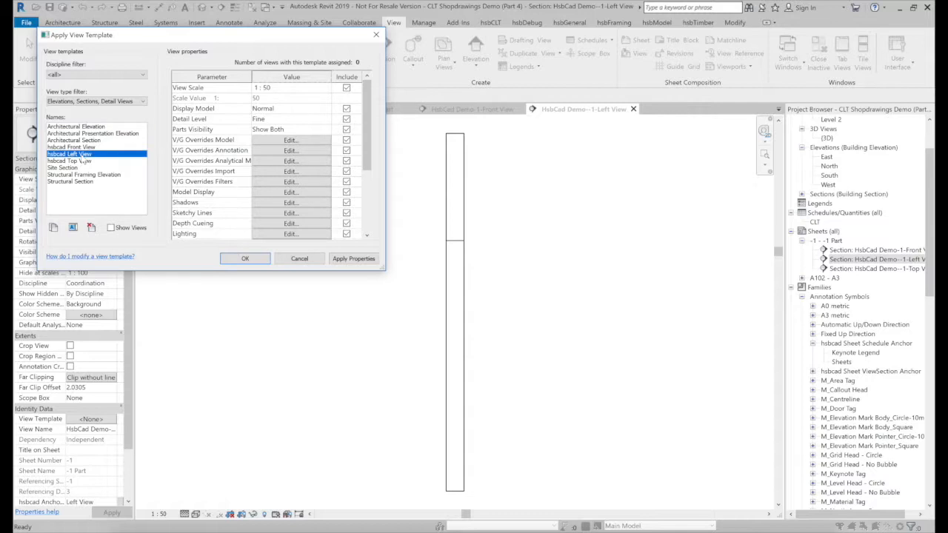
{"action": "left_click", "coordinate": [326, 88]}
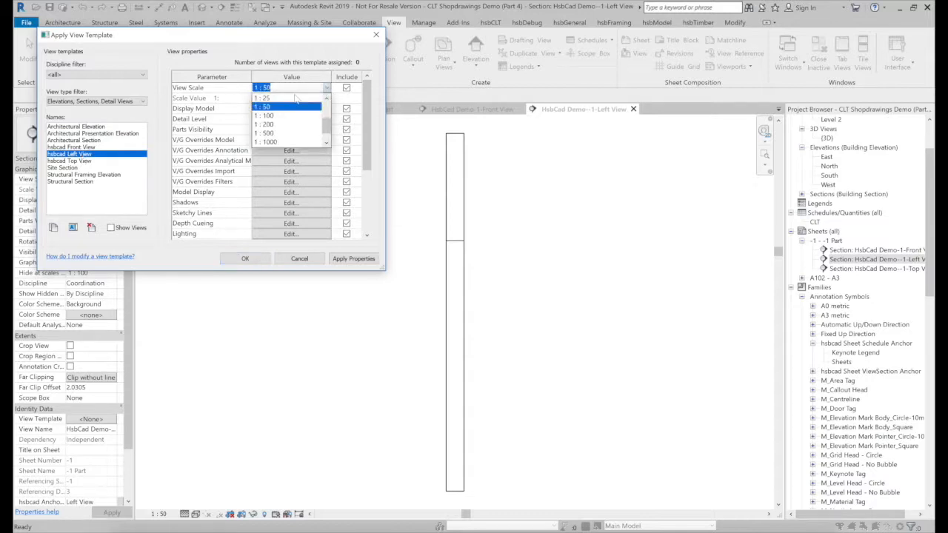
{"action": "left_click", "coordinate": [293, 98]}
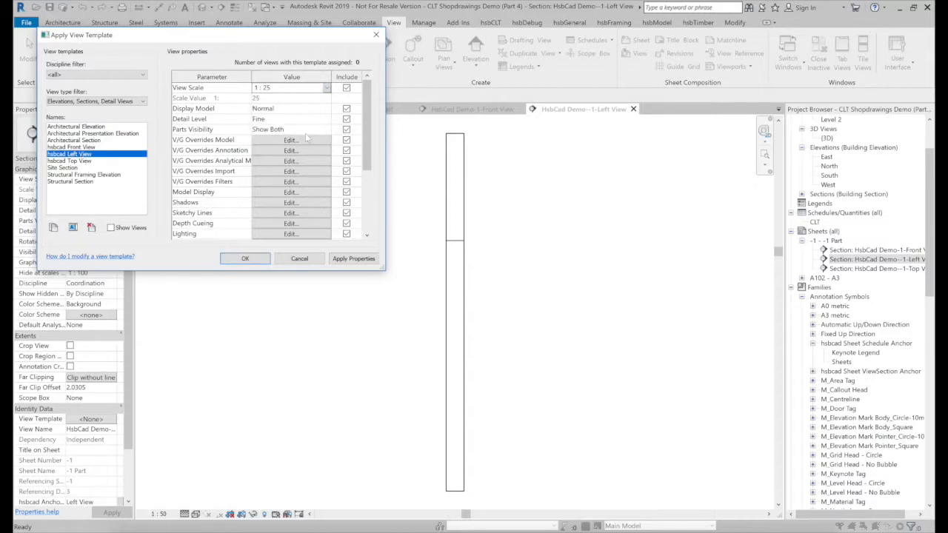
- Set the template's hsbcad Anchor ID to Left View and apply the hsbcad Left View template properties to the left view section
{"action": "left_click_drag", "start_coordinate": [363, 156], "coordinate": [364, 215]}
{"action": "left_click", "coordinate": [312, 223]}
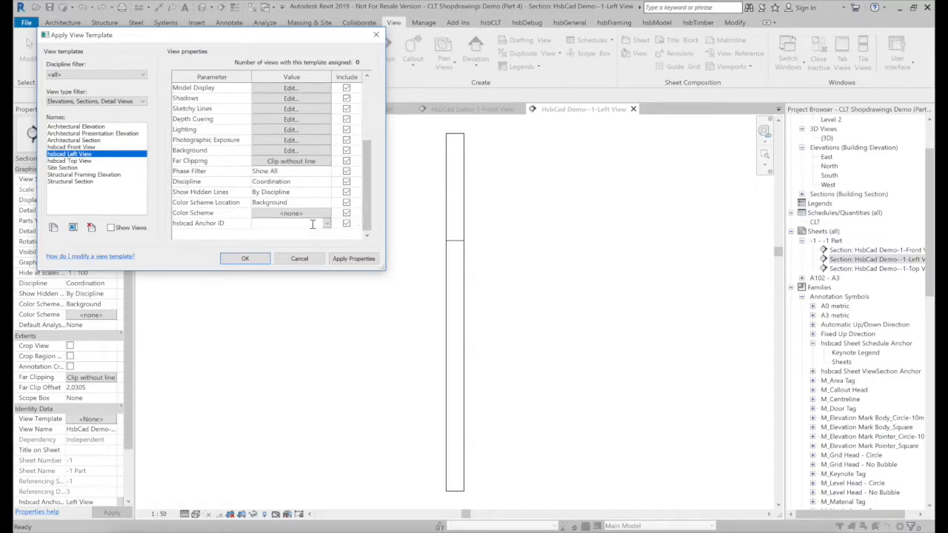
{"action": "type", "text": "Le"}
{"action": "key", "text": "Down"}
{"action": "key", "text": "Return"}
{"action": "left_click", "coordinate": [343, 259]}
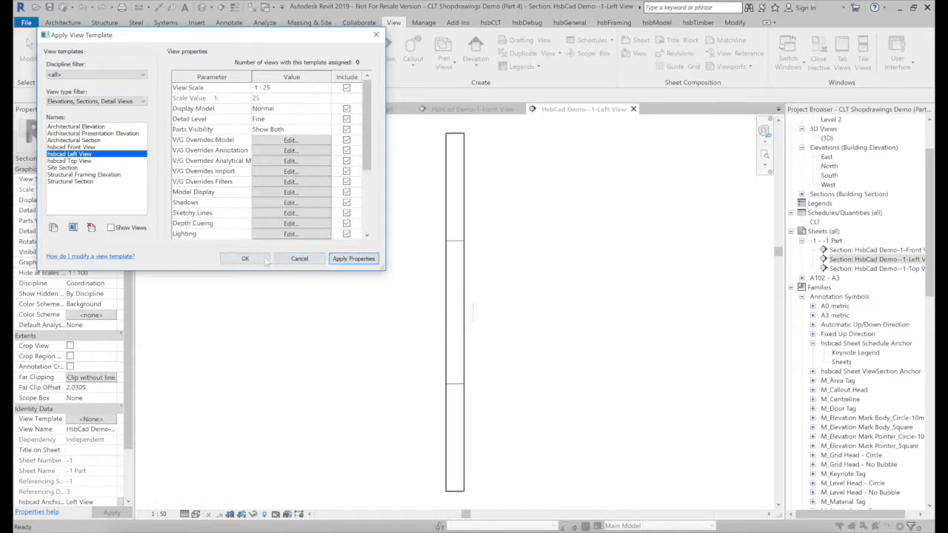
{"action": "left_click", "coordinate": [246, 258]}
- From the top view section, set the hsbcad Top View template's view scale to 1 : 25 and hide its Sections and Section Boxes annotation categories
{"action": "double_click", "coordinate": [874, 268]}
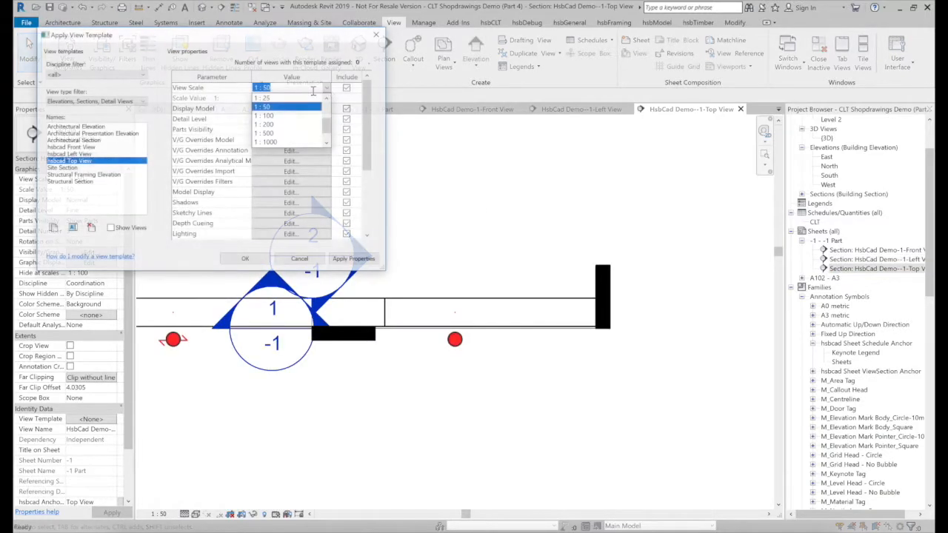
{"action": "left_click", "coordinate": [337, 132]}
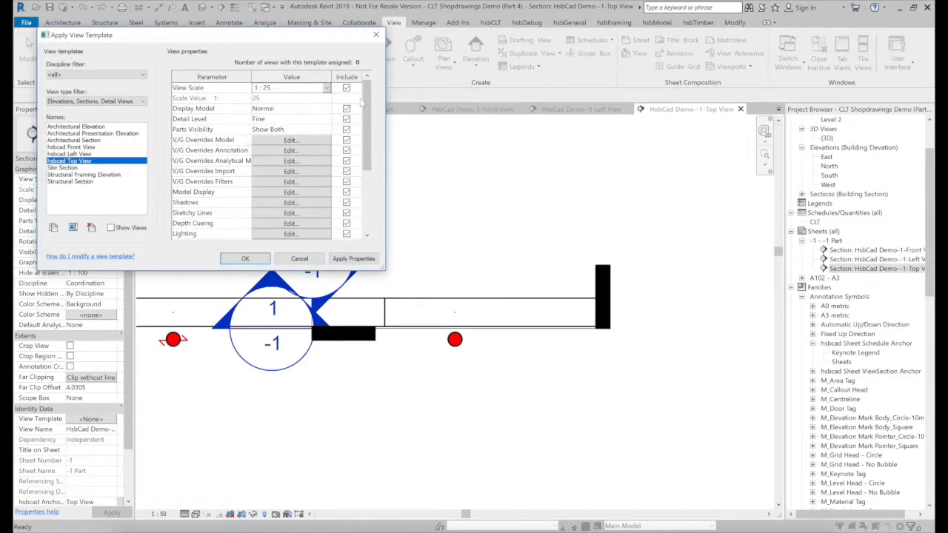
{"action": "left_click", "coordinate": [311, 150]}
{"action": "left_click", "coordinate": [76, 182]}
{"action": "key", "text": "s"}
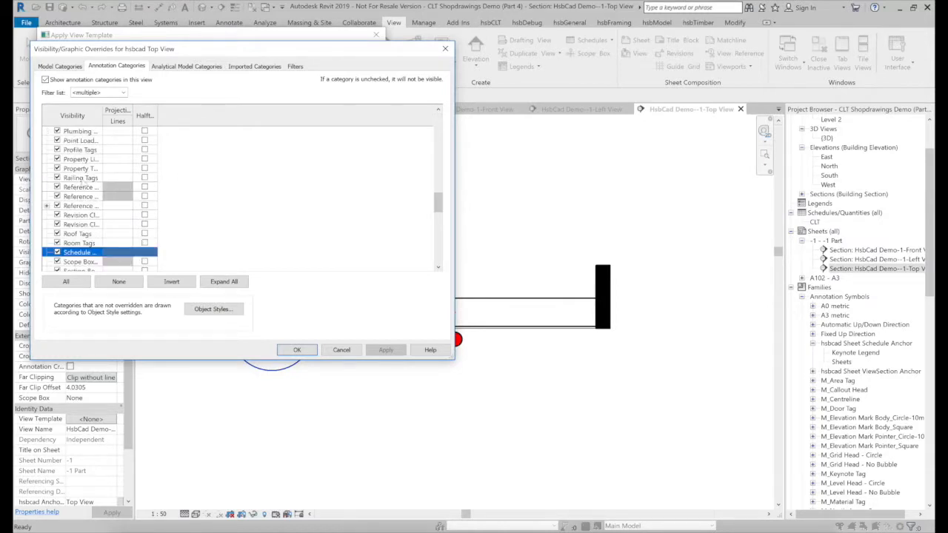
{"action": "key", "text": "s"}
{"action": "key", "text": "s"}
{"action": "key", "text": "s"}
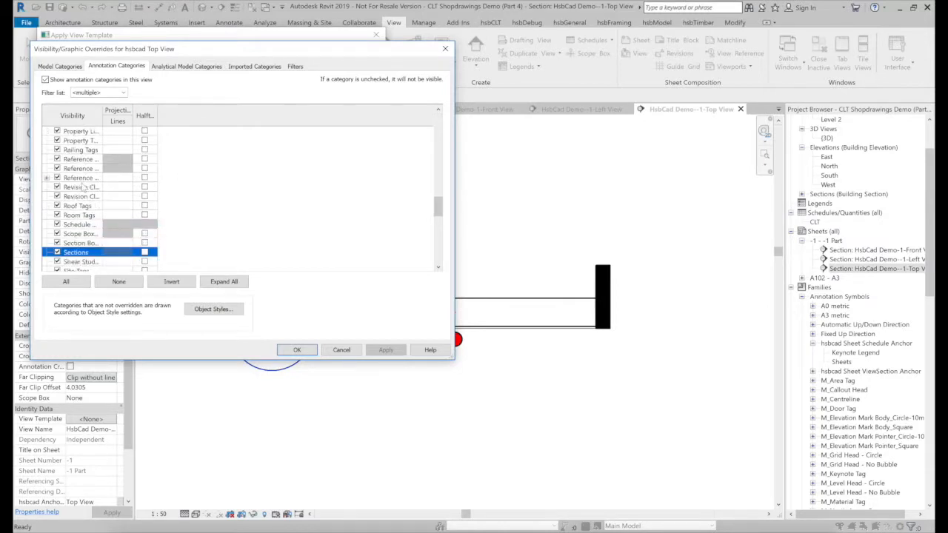
{"action": "left_click", "coordinate": [57, 252]}
{"action": "left_click", "coordinate": [57, 243]}
{"action": "left_click", "coordinate": [386, 350]}
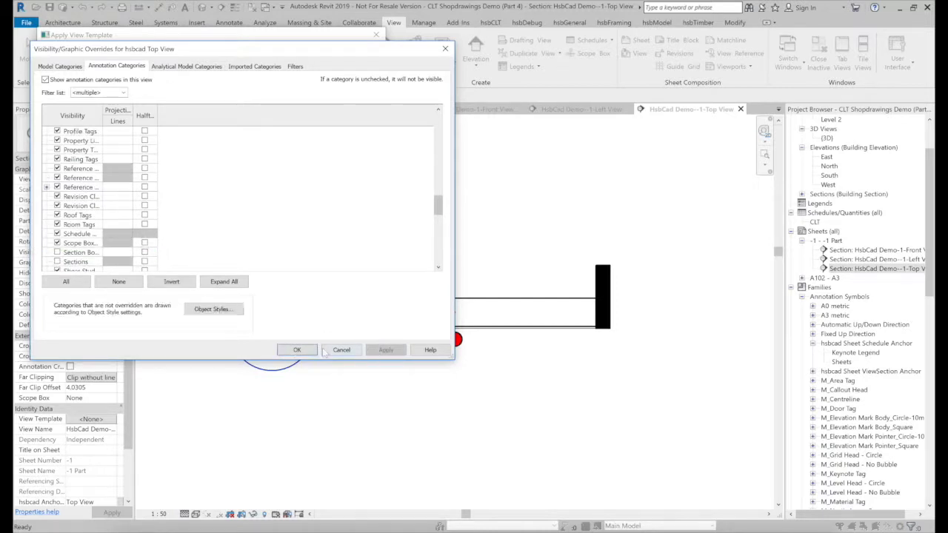
{"action": "left_click", "coordinate": [297, 350]}
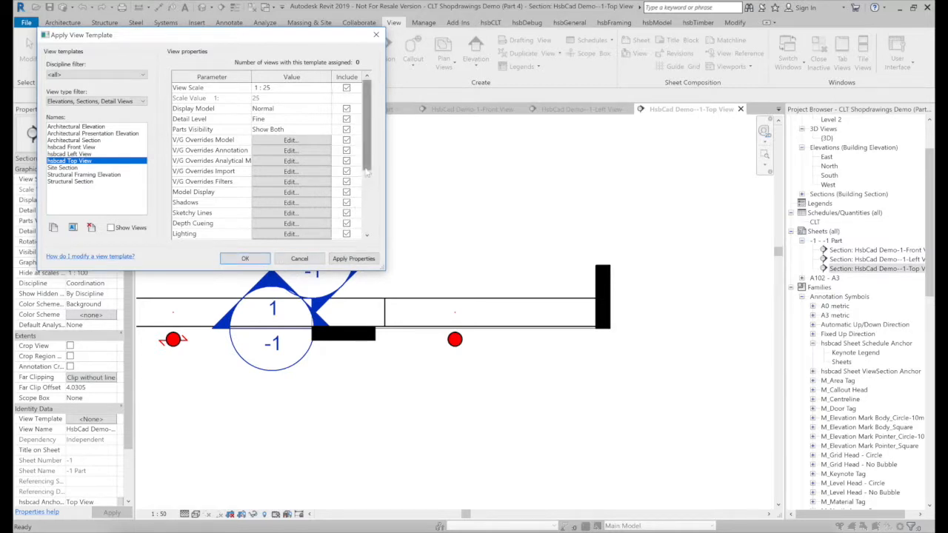
- Set the template's hsbcad Anchor ID to Top View and apply the hsbcad Top View template properties to the top view section
{"action": "scroll", "coordinate": [366, 172], "scroll_direction": "down", "scroll_amount": 4}
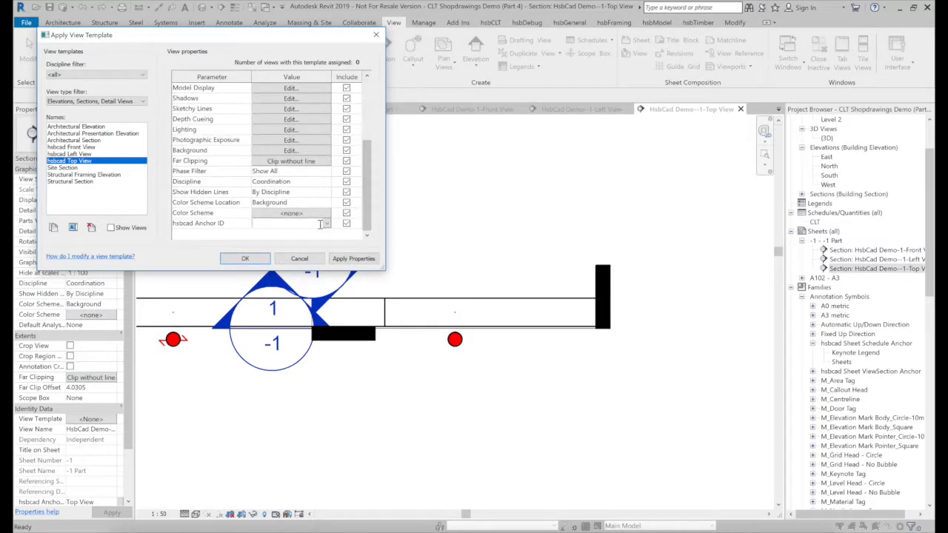
{"action": "type", "text": "Top"}
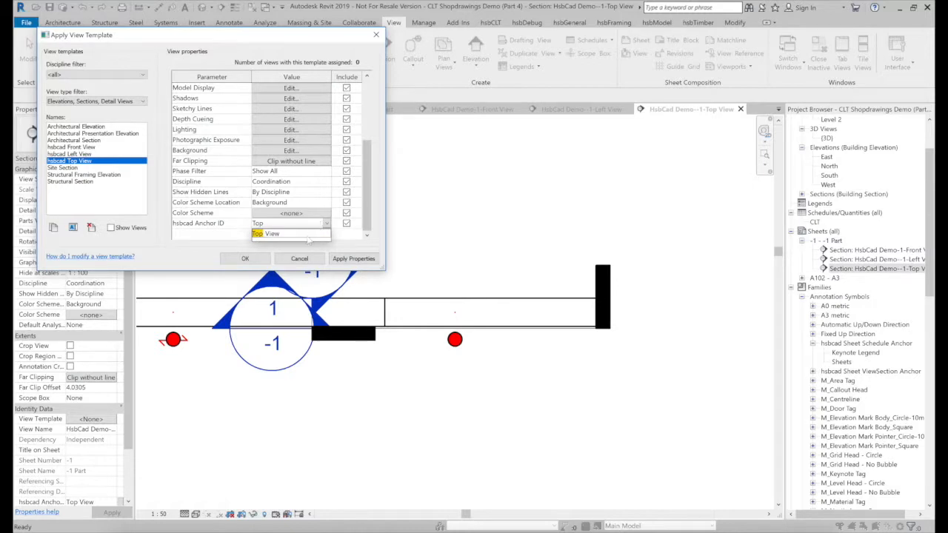
{"action": "left_click", "coordinate": [311, 234]}
{"action": "left_click", "coordinate": [342, 258]}
{"action": "left_click", "coordinate": [242, 258]}
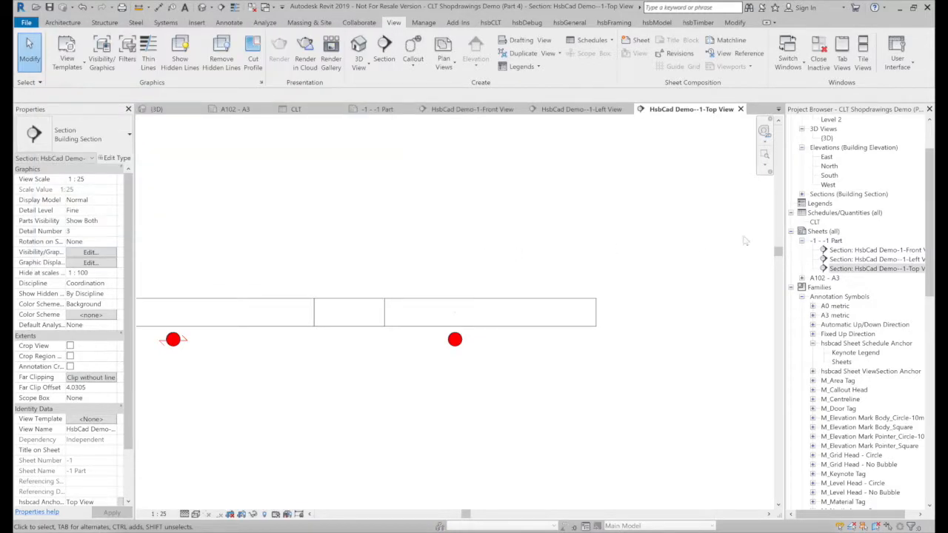
- Delete the sheet -1 Part and its front, left and top view building sections from the project
{"action": "left_click", "coordinate": [837, 241]}
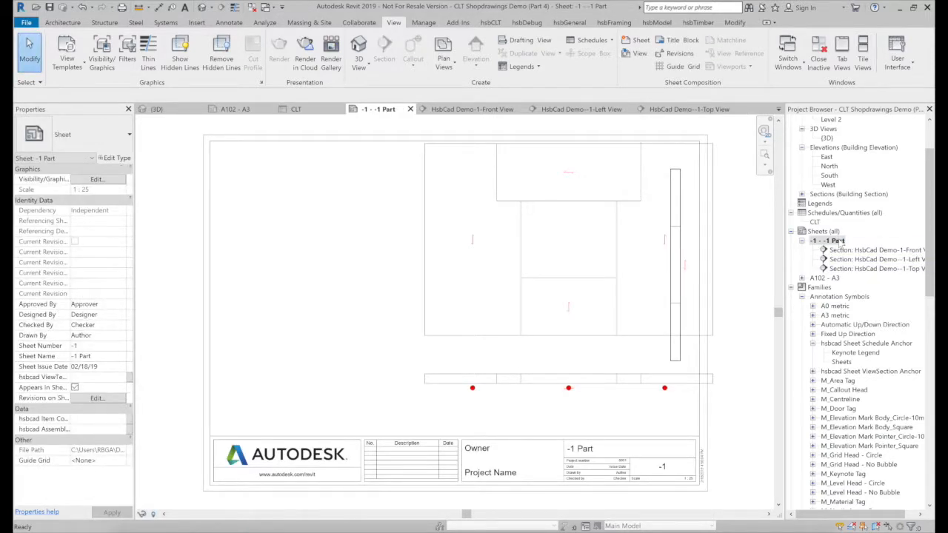
{"action": "right_click", "coordinate": [835, 241]}
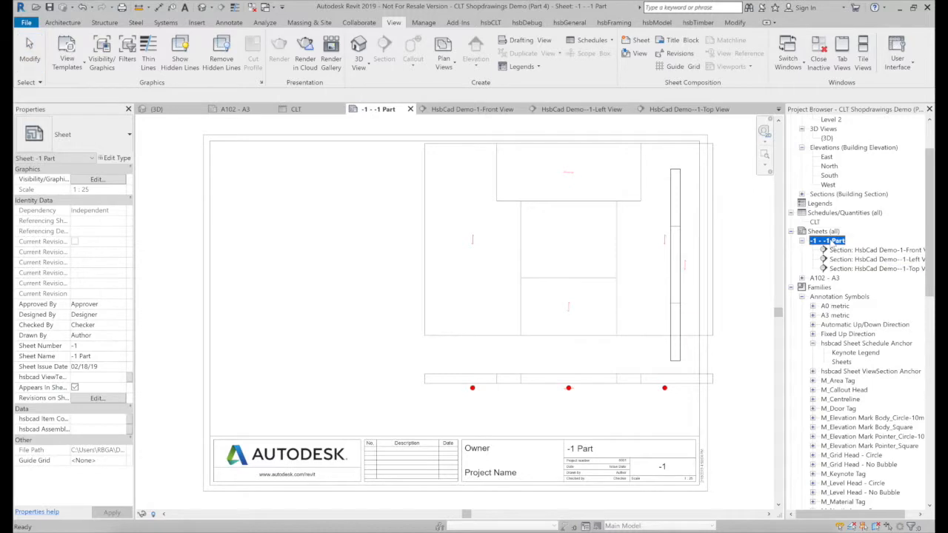
{"action": "left_click", "coordinate": [823, 332]}
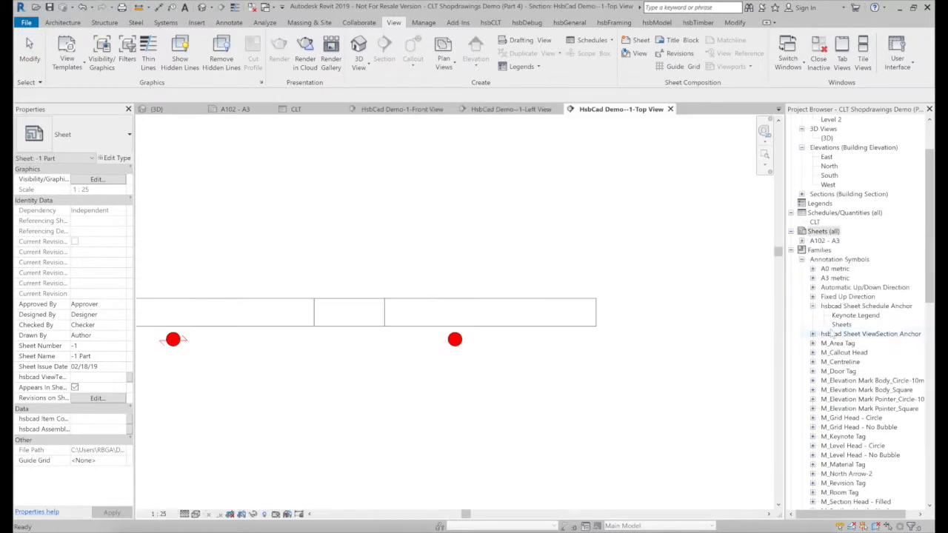
{"action": "left_click", "coordinate": [802, 195]}
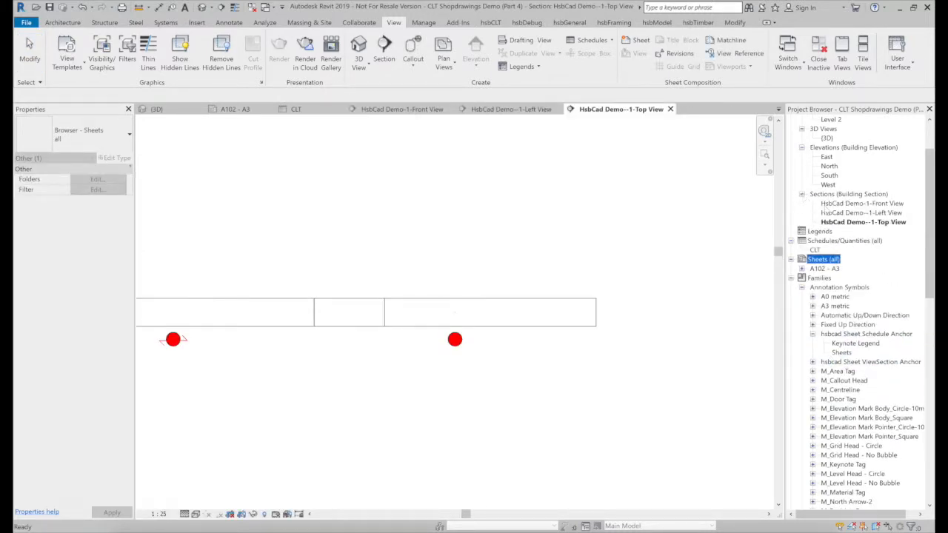
{"action": "left_click", "coordinate": [842, 204]}
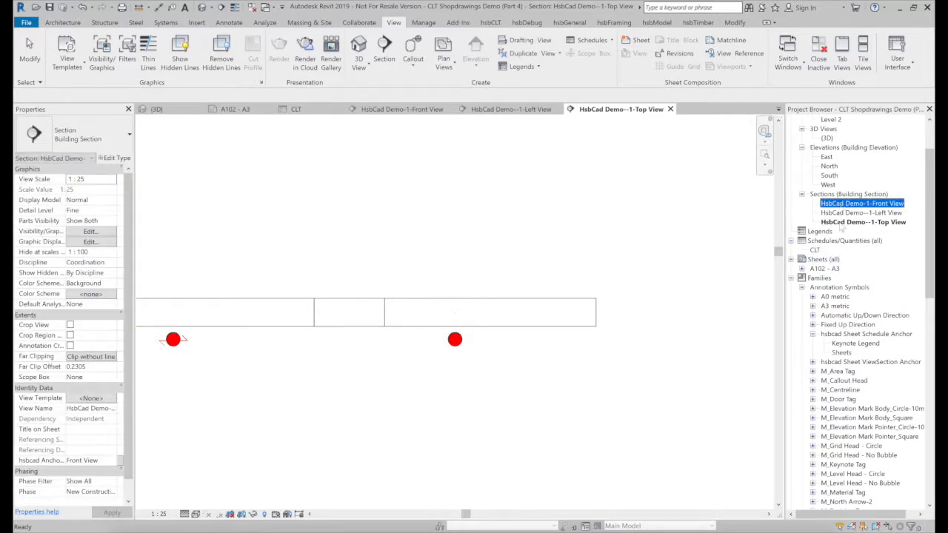
{"action": "left_click", "coordinate": [845, 224], "text": "shift"}
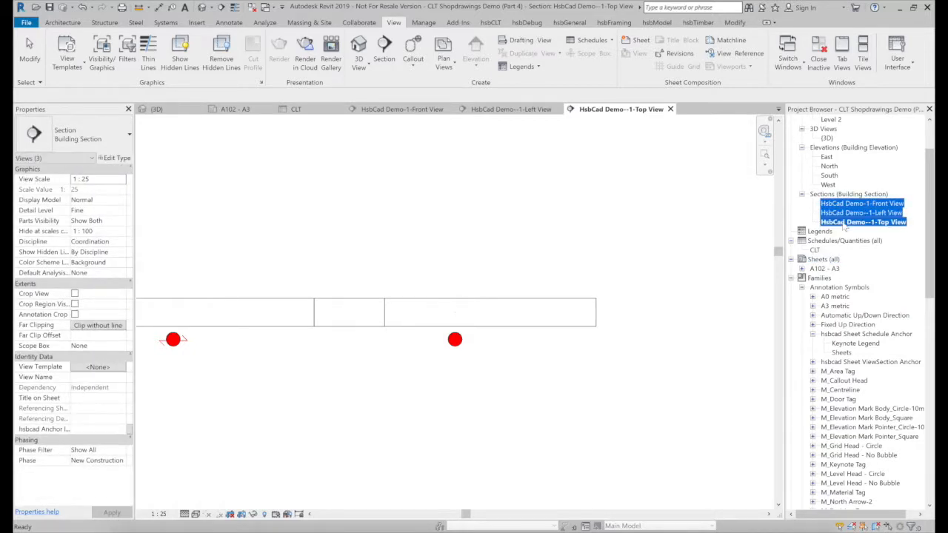
{"action": "key", "text": "Delete"}
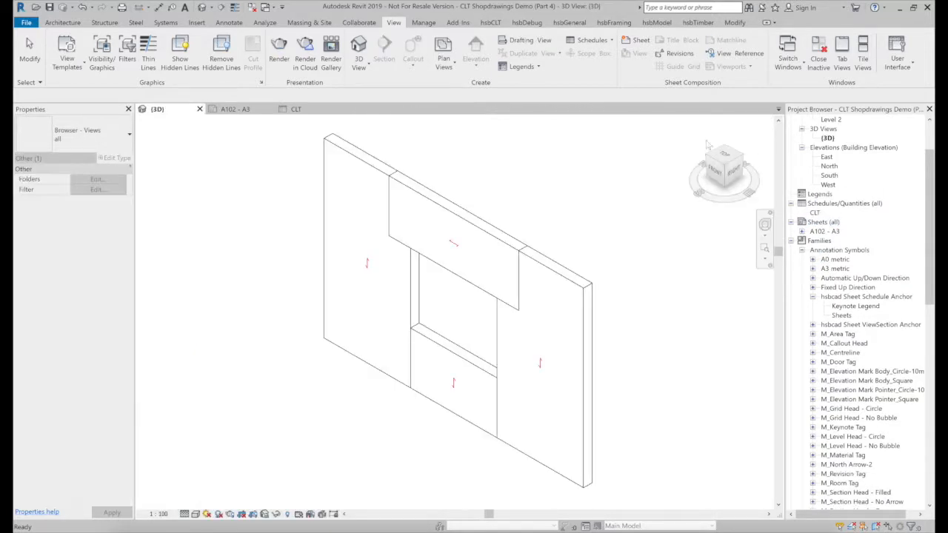
- Create a part shopdrawing of the notched right-hand CLT panel using the A3 sheet template
{"action": "left_click", "coordinate": [491, 23]}
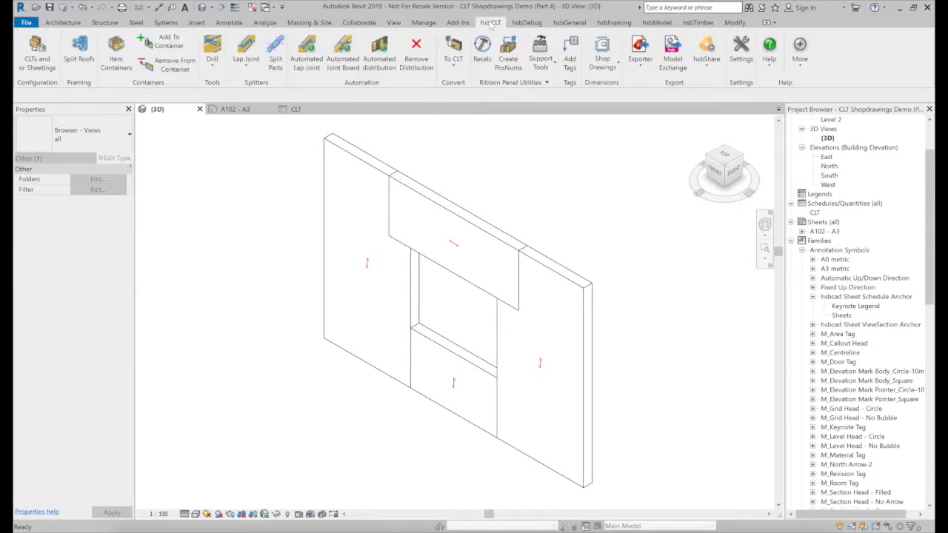
{"action": "left_click", "coordinate": [602, 69]}
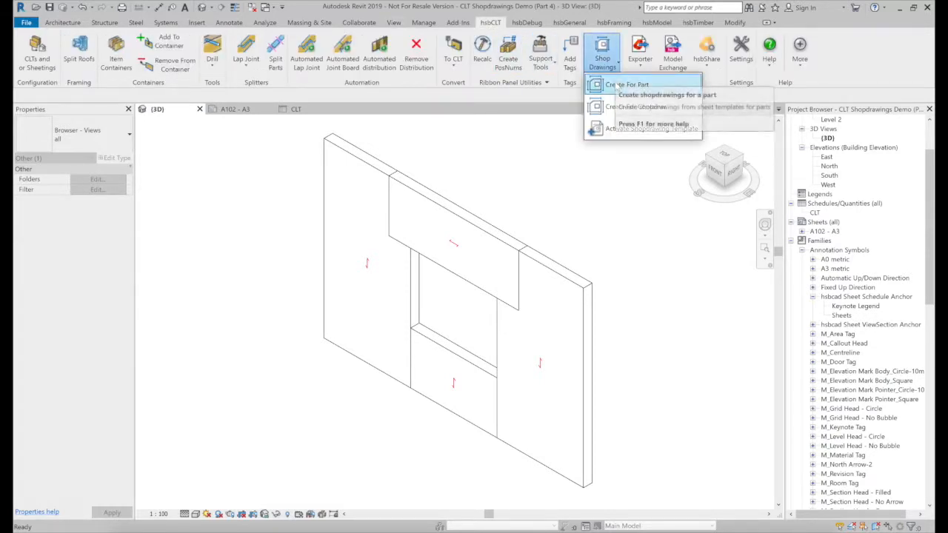
{"action": "left_click", "coordinate": [617, 86]}
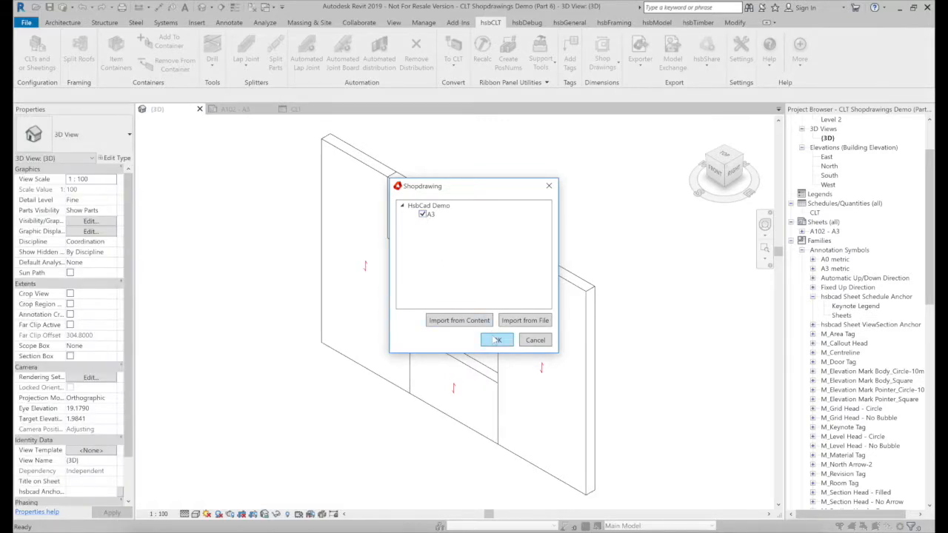
{"action": "left_click", "coordinate": [497, 340]}
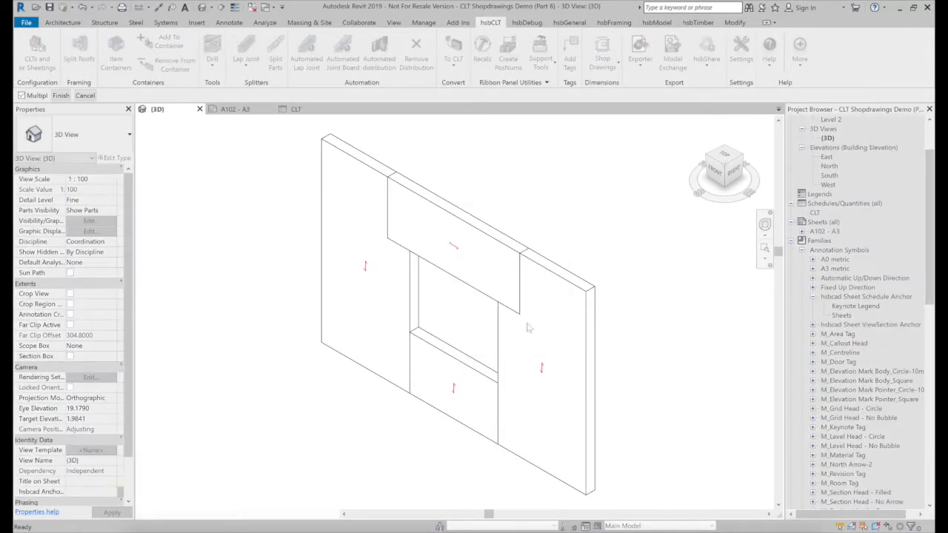
{"action": "left_click", "coordinate": [584, 301]}
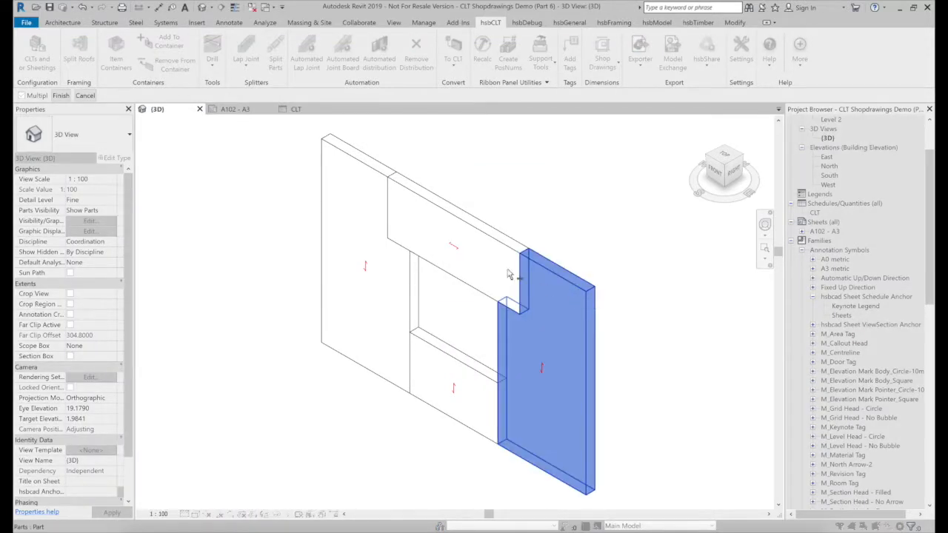
{"action": "left_click", "coordinate": [61, 96]}
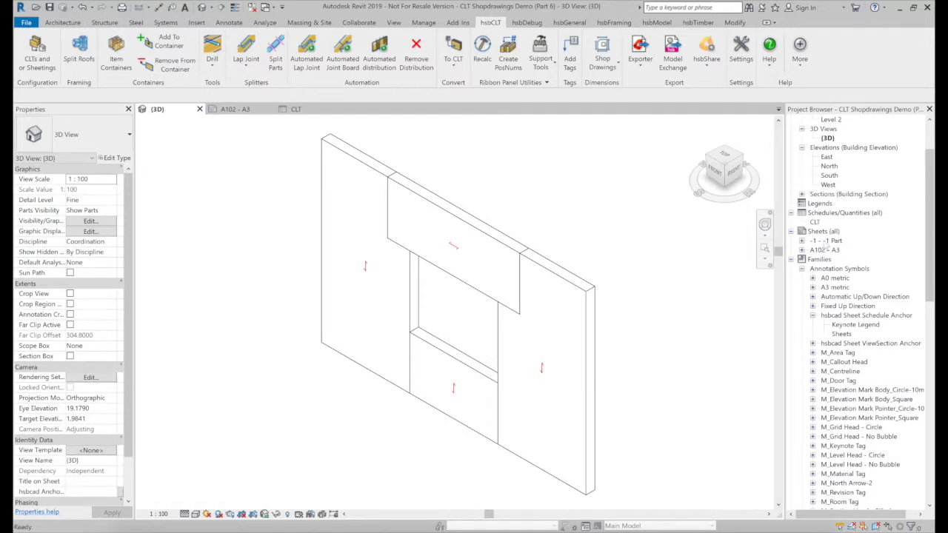
- Open the sheet -1 Part and examine the properties of its front view anchor and front view viewport
{"action": "double_click", "coordinate": [823, 241]}
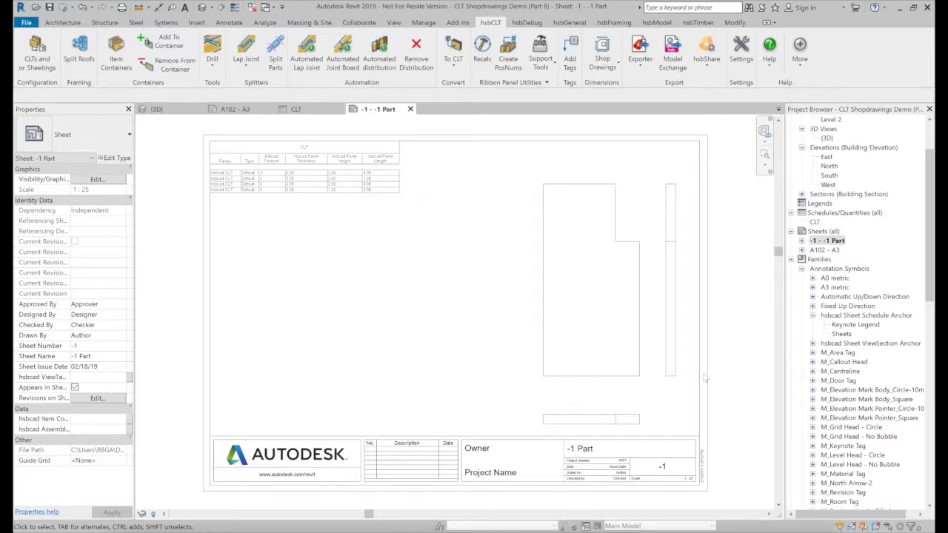
{"action": "left_click", "coordinate": [640, 379]}
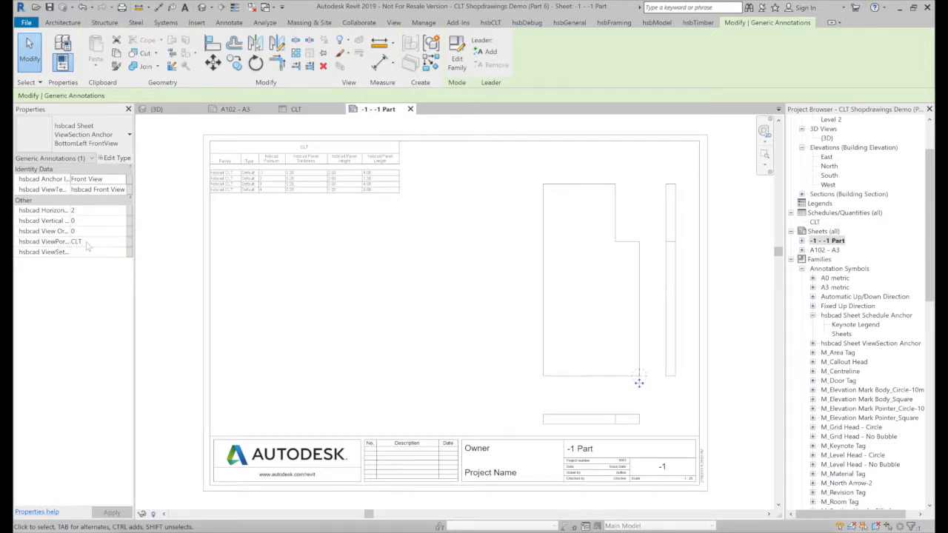
{"action": "left_click", "coordinate": [541, 308]}
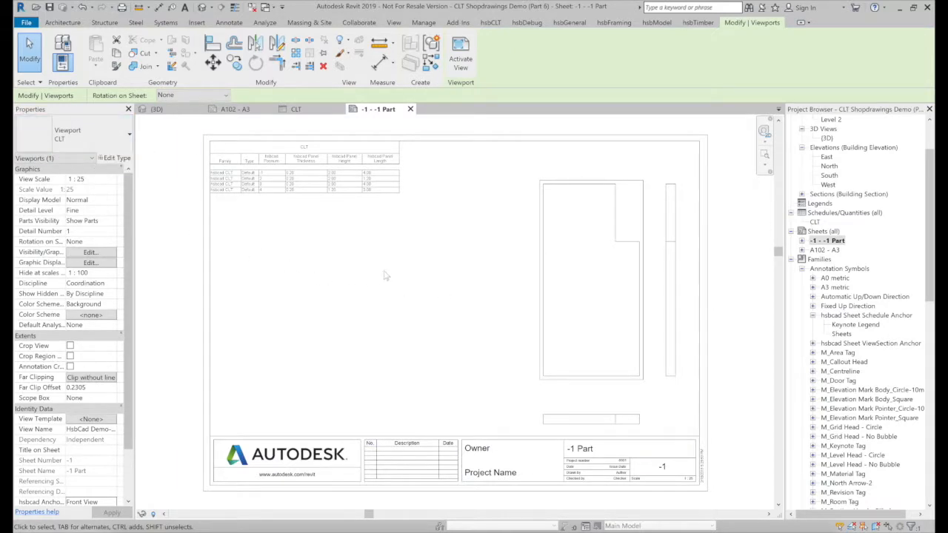
{"action": "left_click", "coordinate": [469, 277]}
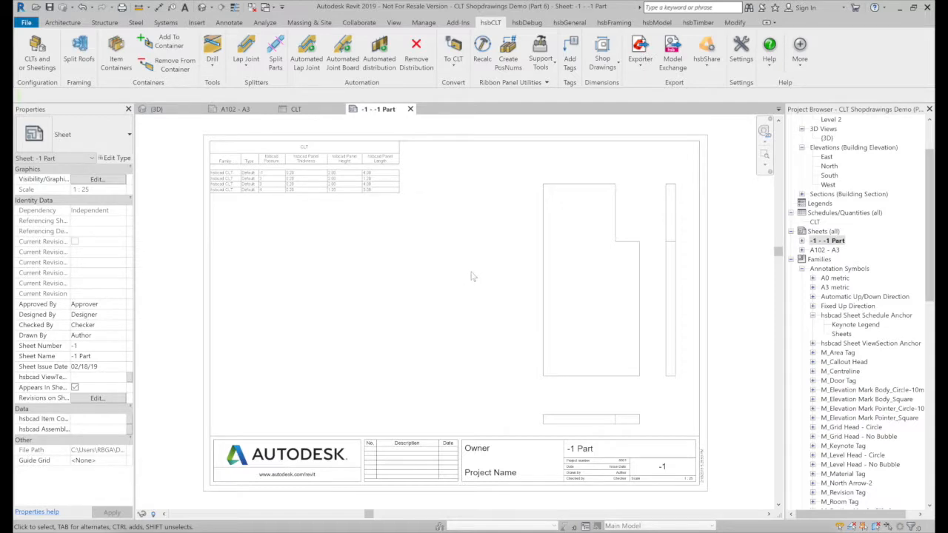
- Create part shopdrawings of the remaining three CLT panels: the left panel, the panel above the opening and the panel below it
{"action": "left_click", "coordinate": [157, 112]}
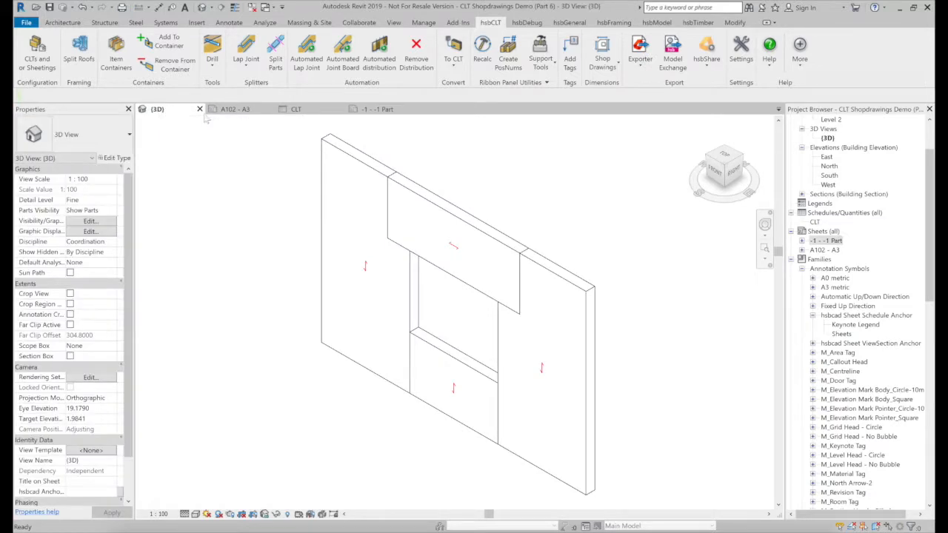
{"action": "left_click", "coordinate": [602, 58]}
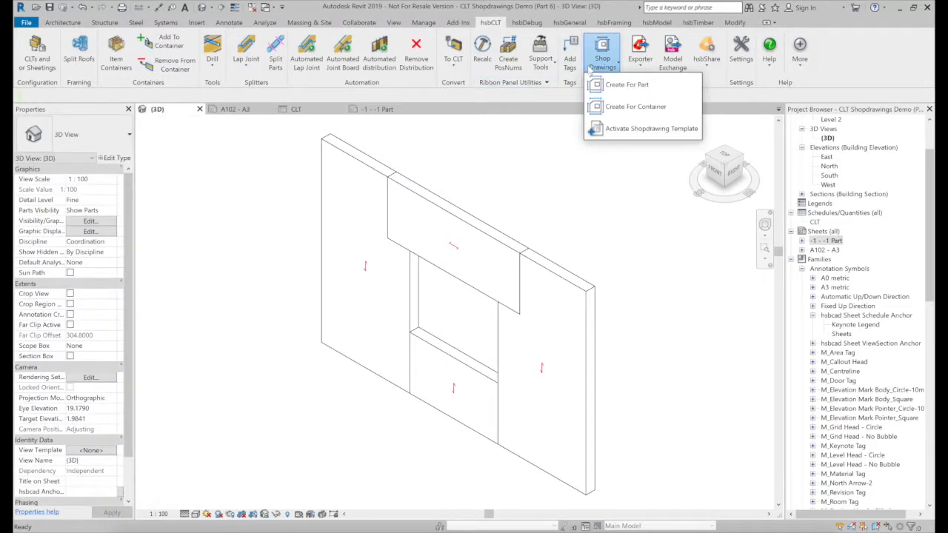
{"action": "left_click", "coordinate": [614, 85]}
{"action": "left_click", "coordinate": [423, 214]}
{"action": "left_click", "coordinate": [497, 340]}
{"action": "left_click", "coordinate": [400, 229]}
{"action": "left_click", "coordinate": [368, 233]}
{"action": "left_click", "coordinate": [430, 381]}
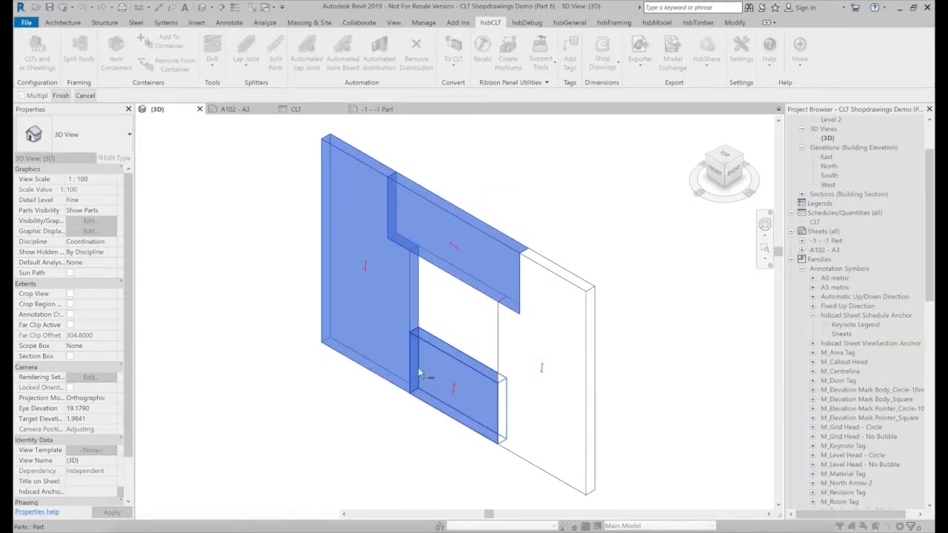
{"action": "left_click", "coordinate": [61, 95]}
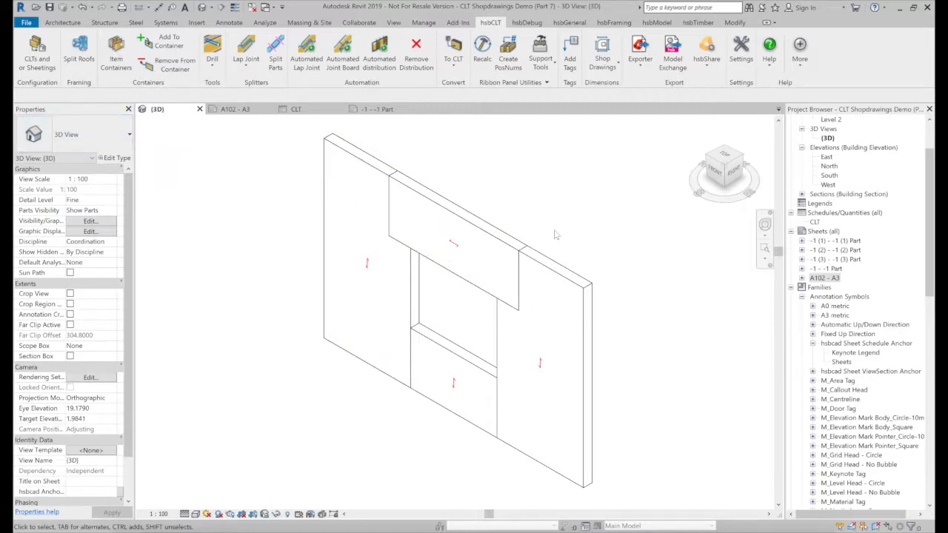
- Open the sheets -1 Part, -1 (3) Part, -1 (2) Part and -1 (1) Part in turn to review each panel's views
{"action": "double_click", "coordinate": [822, 270]}
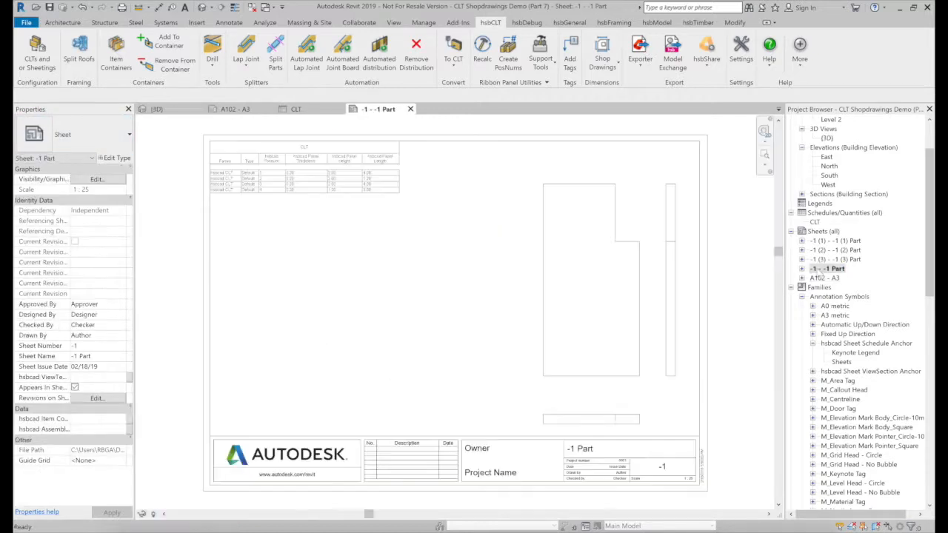
{"action": "double_click", "coordinate": [835, 259]}
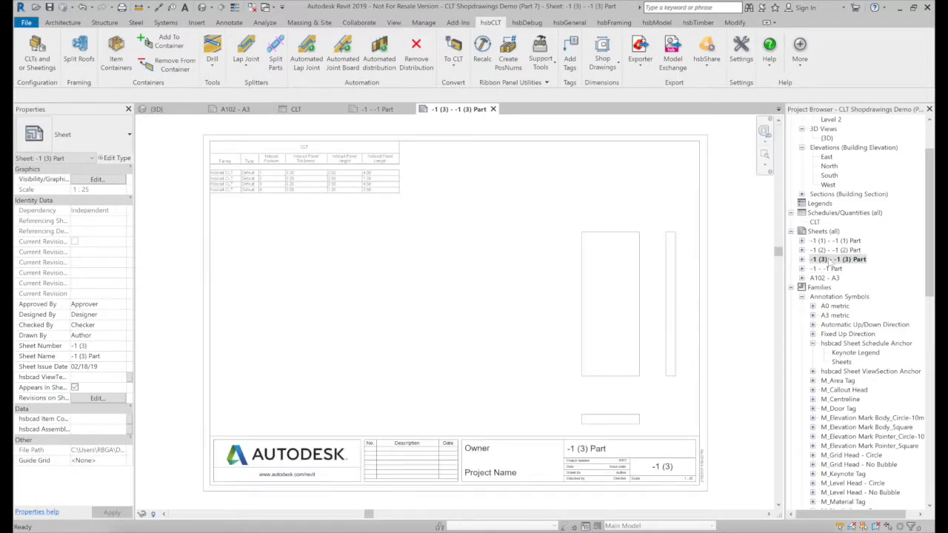
{"action": "double_click", "coordinate": [836, 250]}
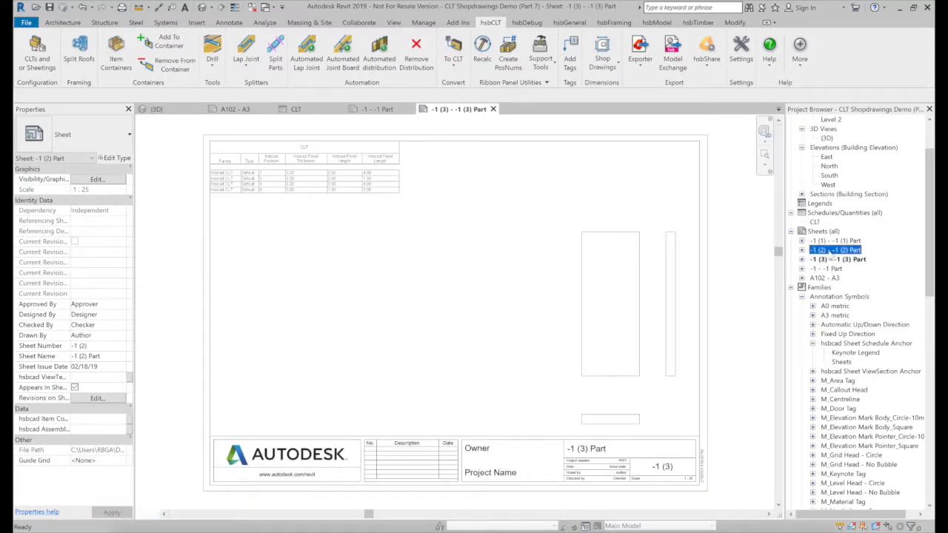
{"action": "double_click", "coordinate": [836, 240]}
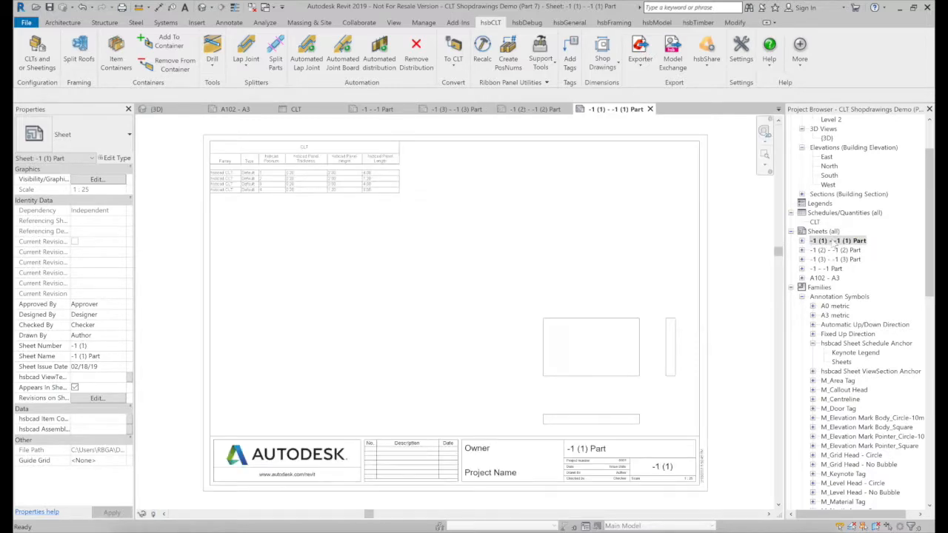